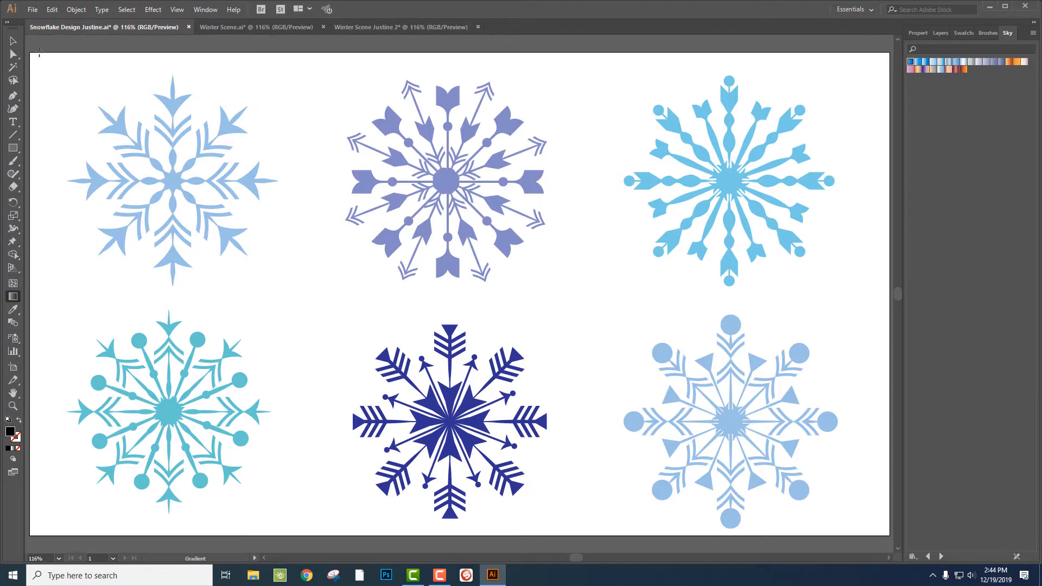
- Duplicate the light blue arrow-tipped snowflake in the upper row and shrink the copy to a small snowflake between the two rows
click(12, 41)
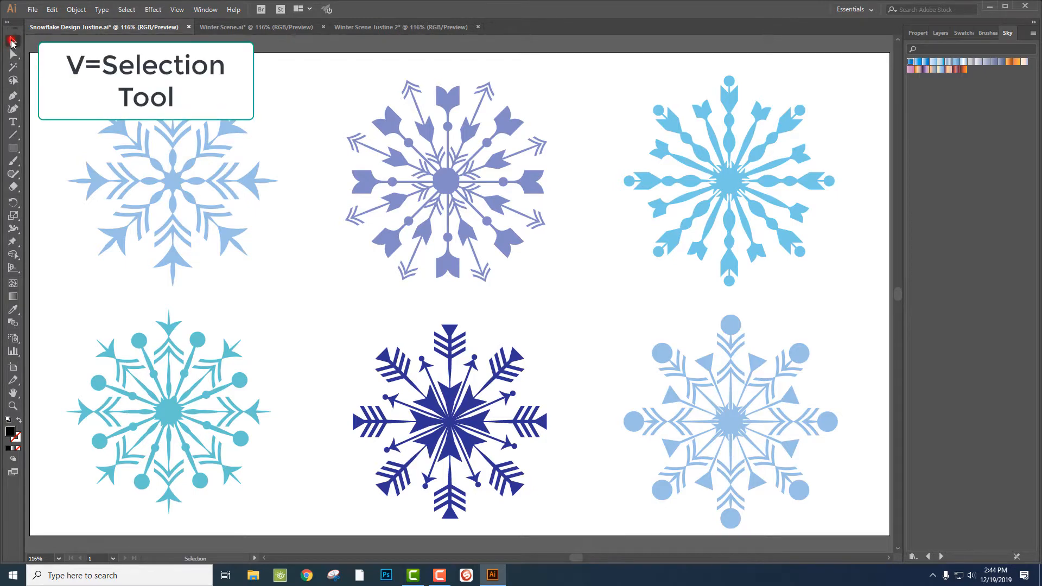
click(174, 181)
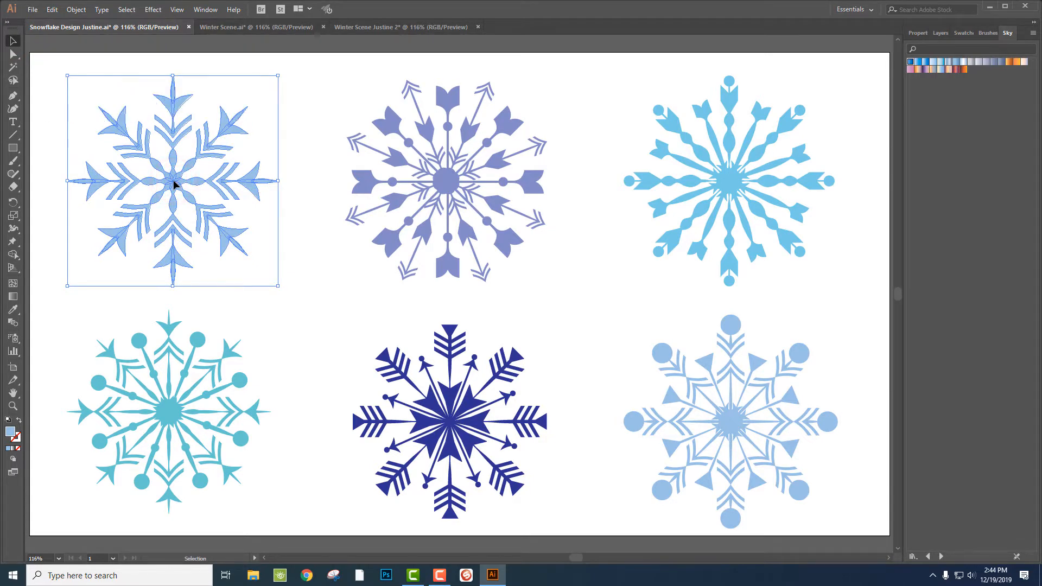
drag(174, 184, 321, 317)
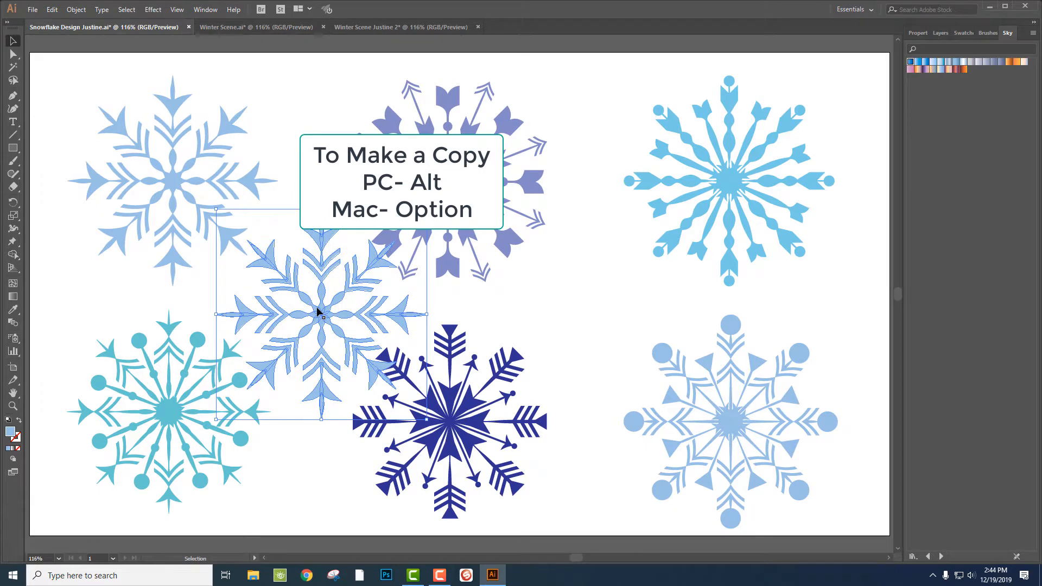
drag(216, 208, 239, 302)
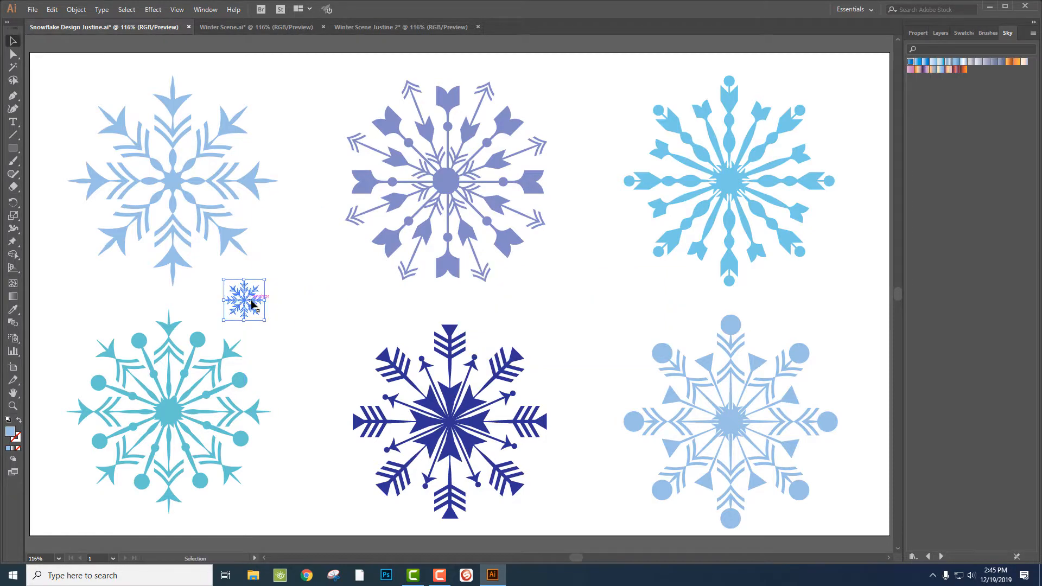
- Duplicate the teal snowflake, scale the copy down proportionally and place it beside the small light blue snowflake
click(171, 417)
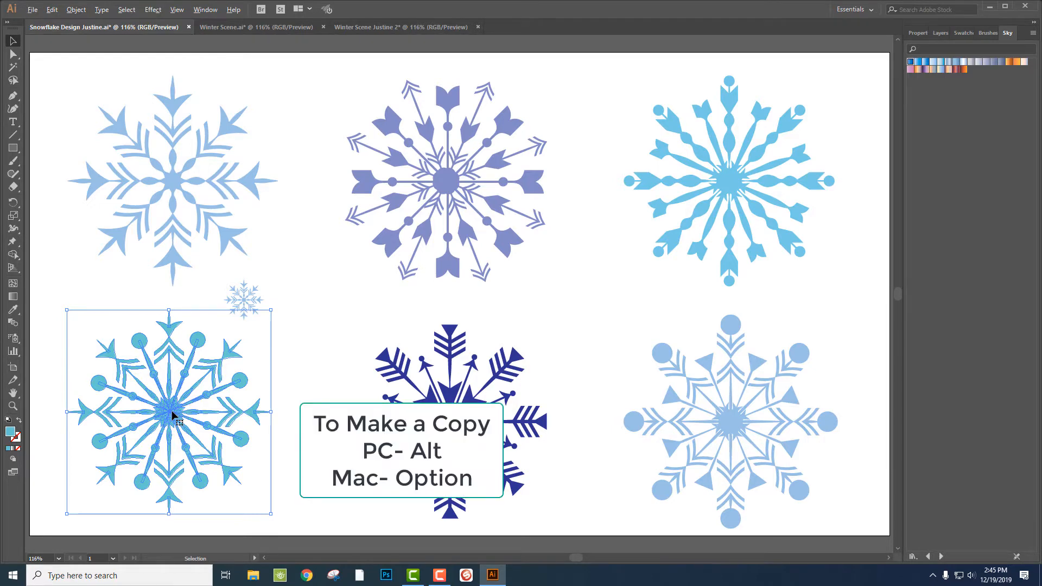
drag(202, 404, 376, 319)
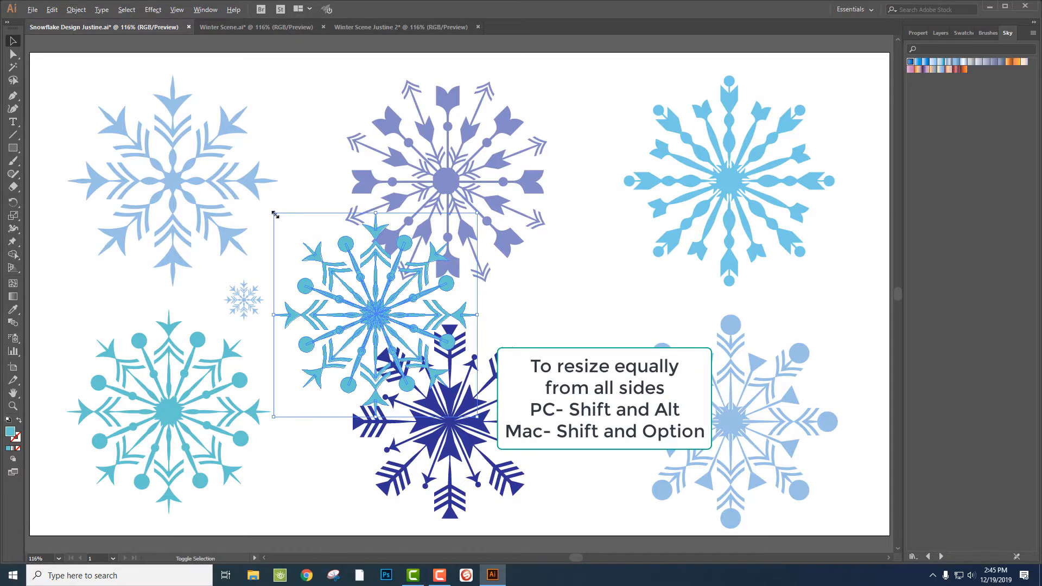
drag(274, 213, 351, 277)
drag(364, 312, 317, 277)
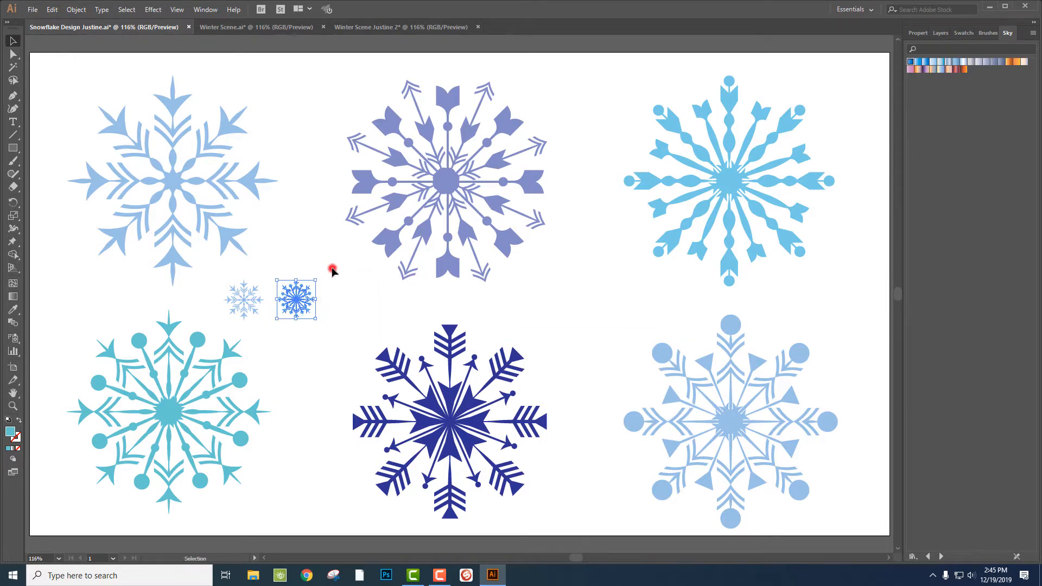
- Duplicate the dark blue snowflake, scale the copy down to match and line it up beside the small teal snowflake
click(332, 269)
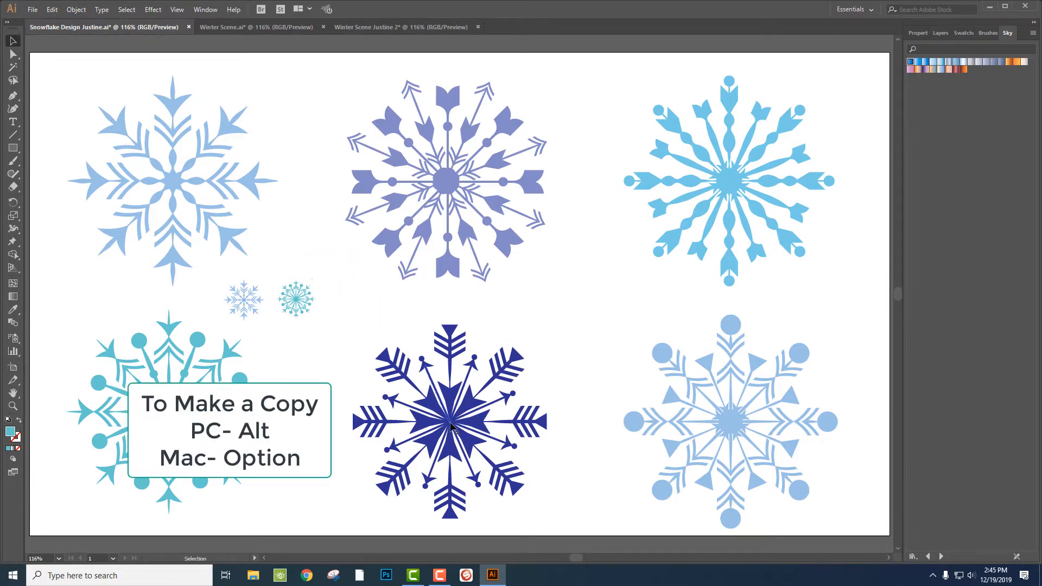
drag(452, 428, 402, 315)
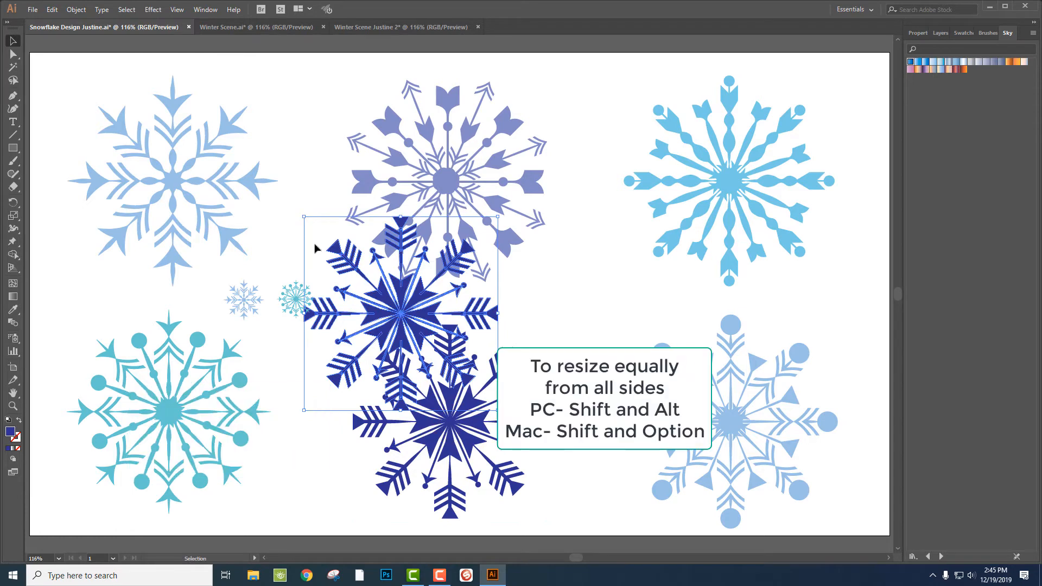
drag(302, 219, 337, 310)
click(327, 261)
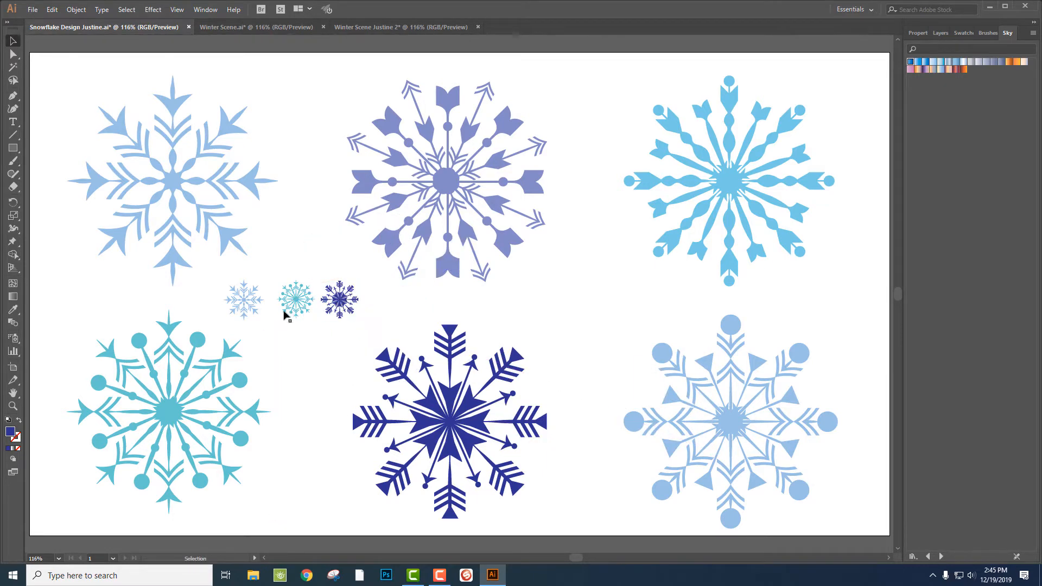
- Copy the three small snowflakes into the Winter Scene Justine 2 document and fill them with black
drag(214, 279, 358, 302)
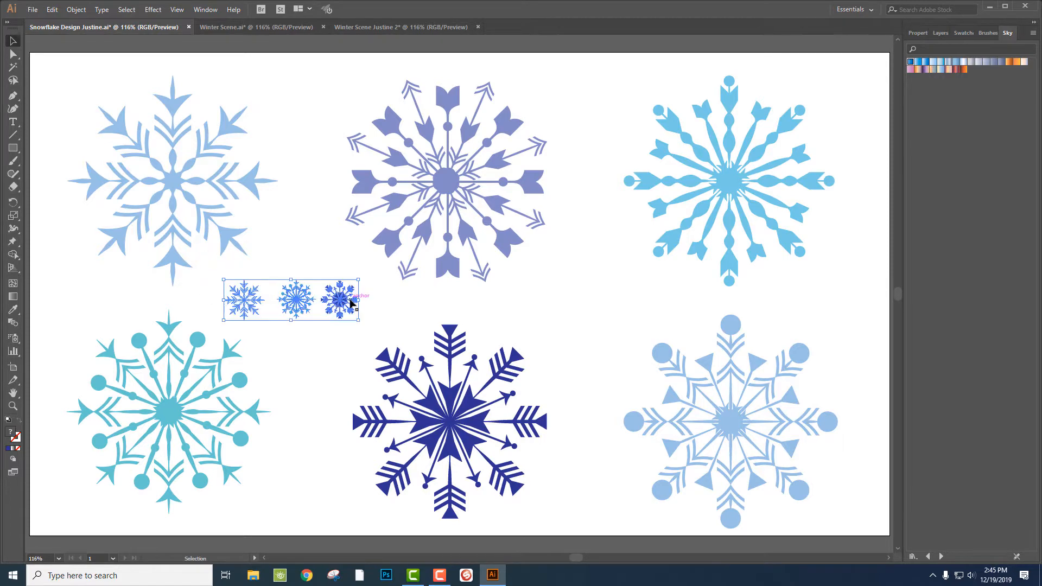
key(ctrl+c)
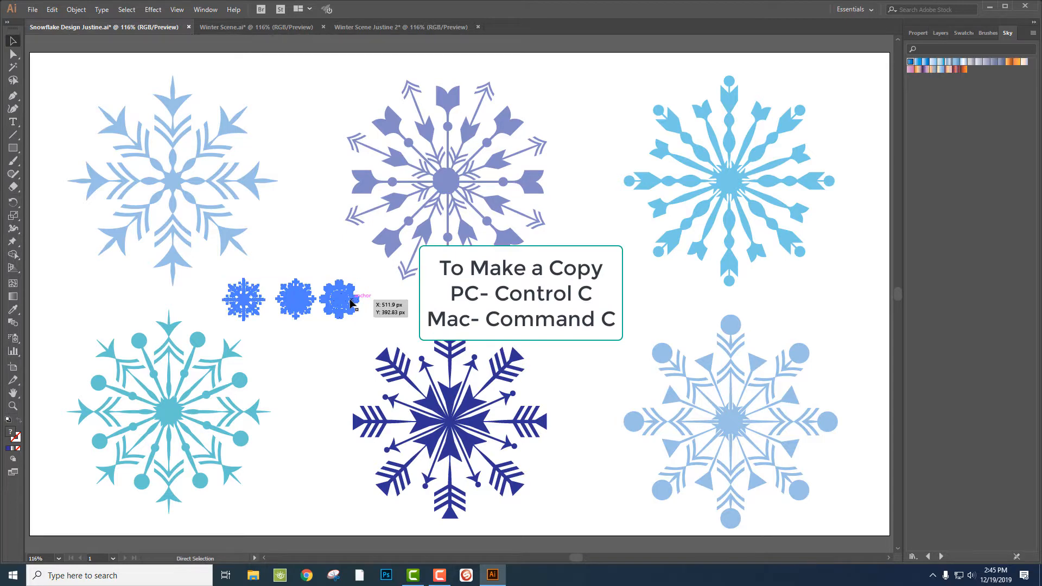
click(349, 25)
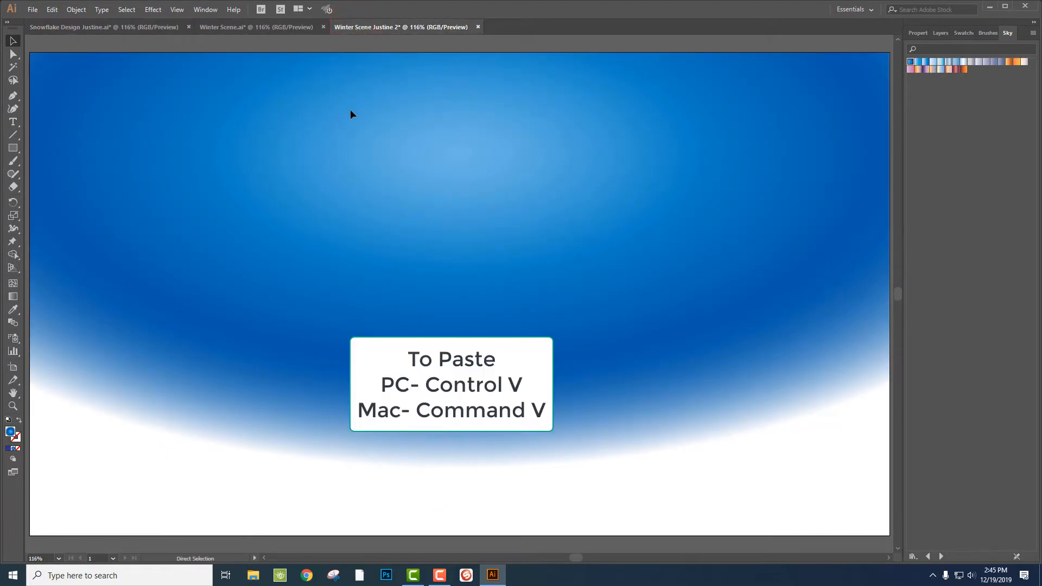
key(ctrl+v)
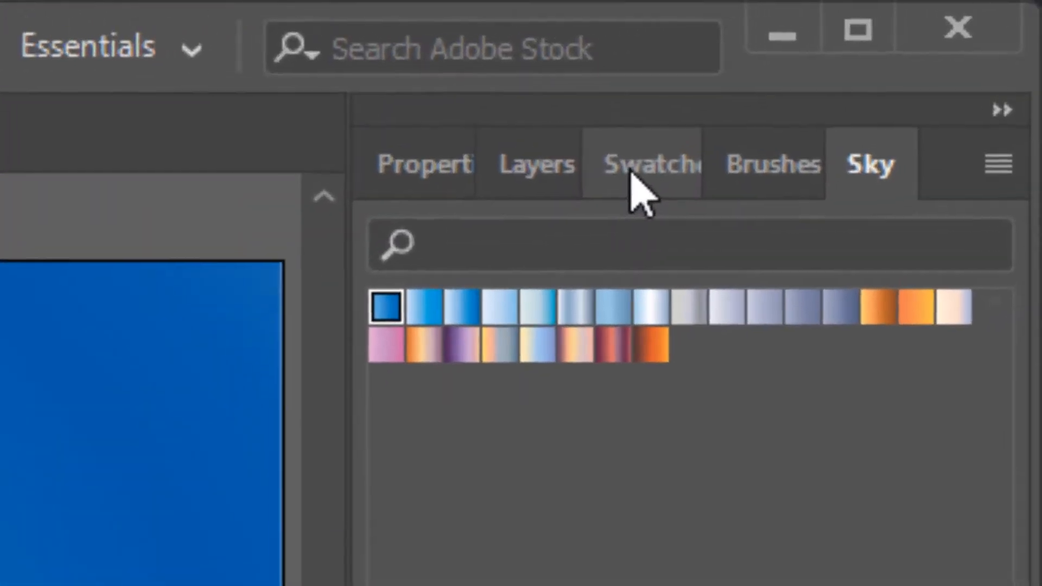
click(961, 34)
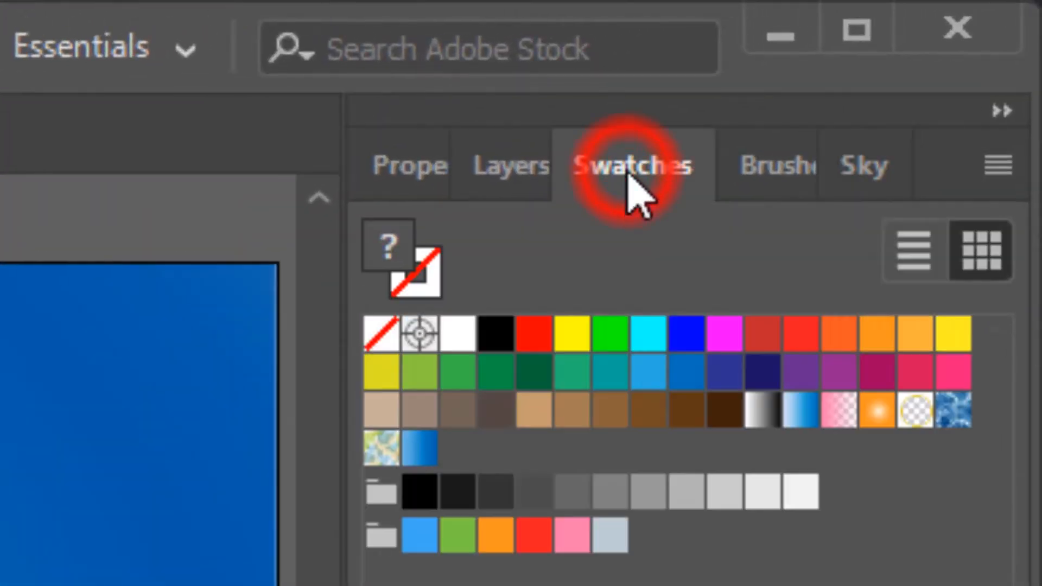
click(493, 337)
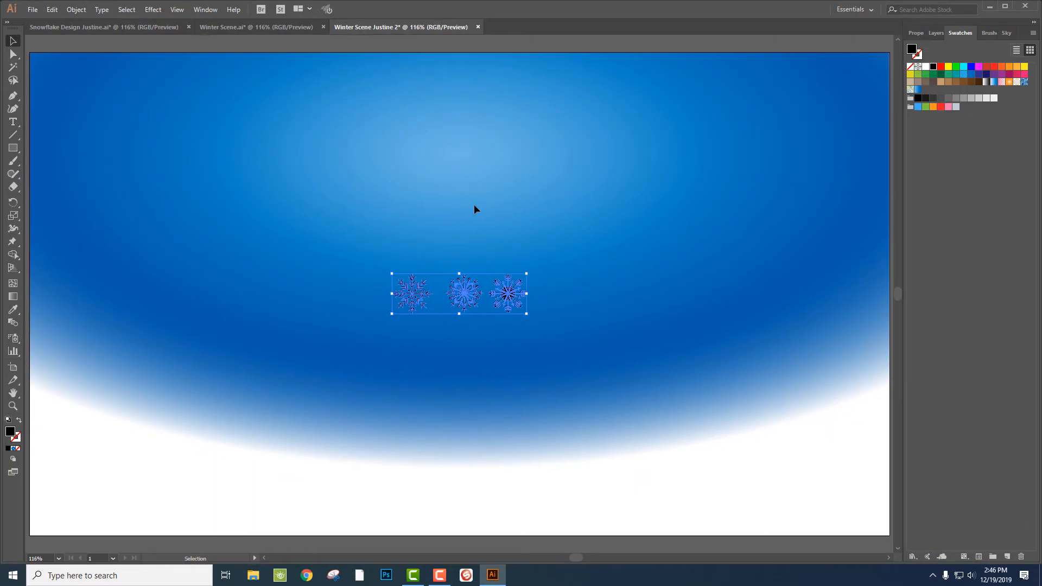
- Move the three black snowflakes off the artboard into the empty area above the blue background and deselect them
click(12, 394)
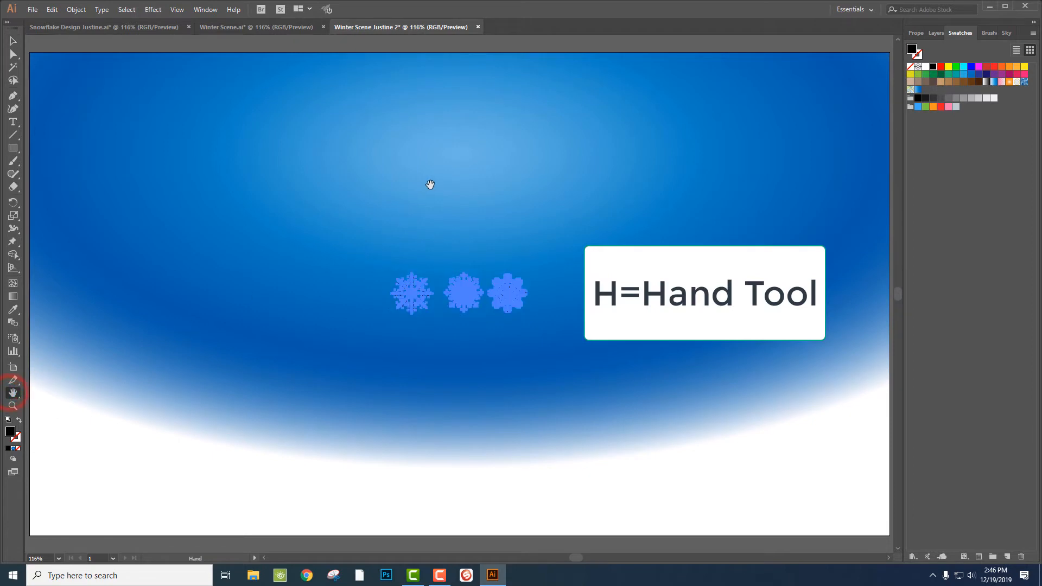
drag(446, 161, 443, 199)
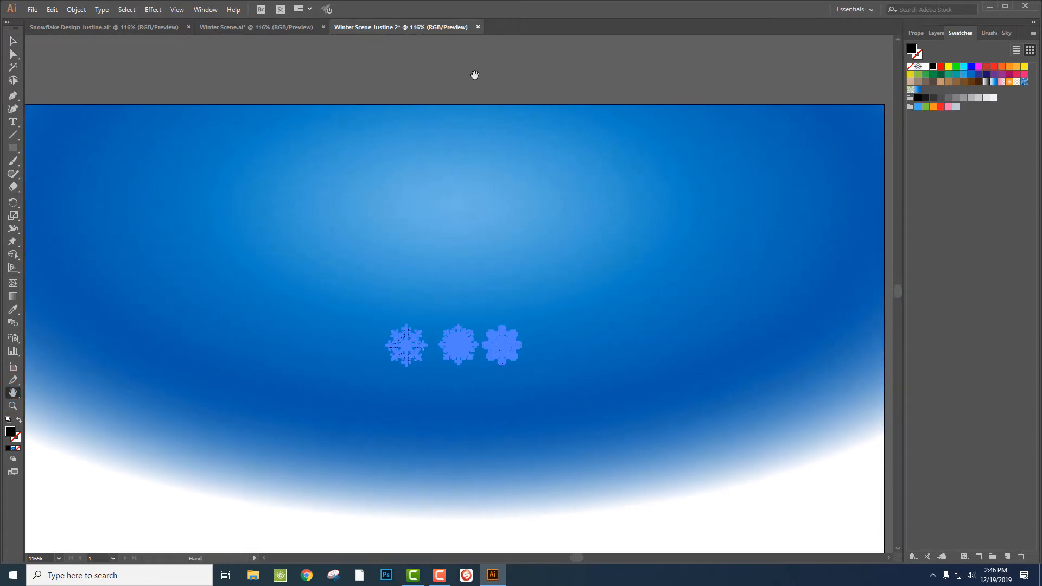
key(v)
click(460, 352)
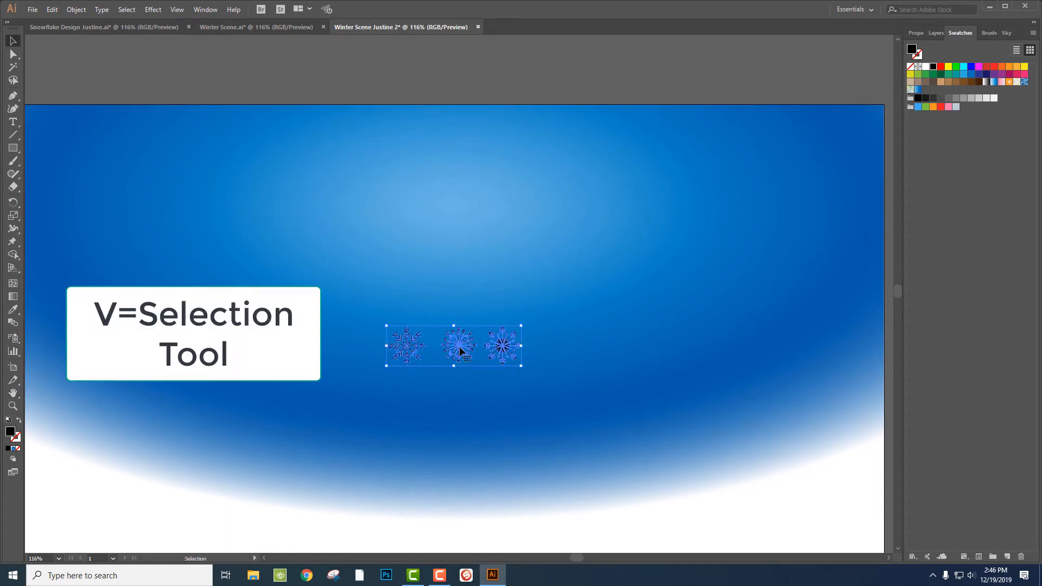
drag(460, 351, 458, 71)
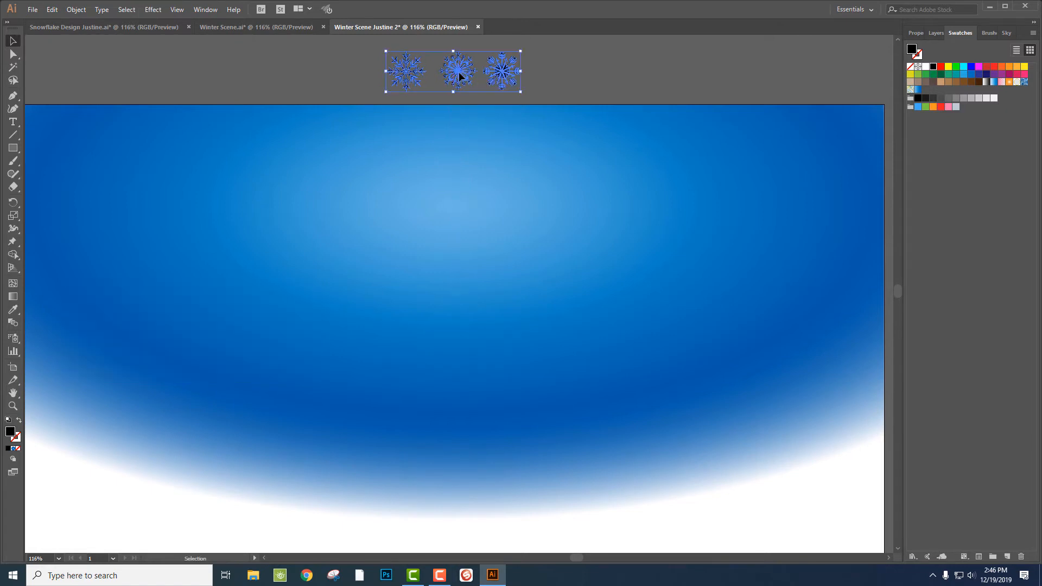
click(544, 72)
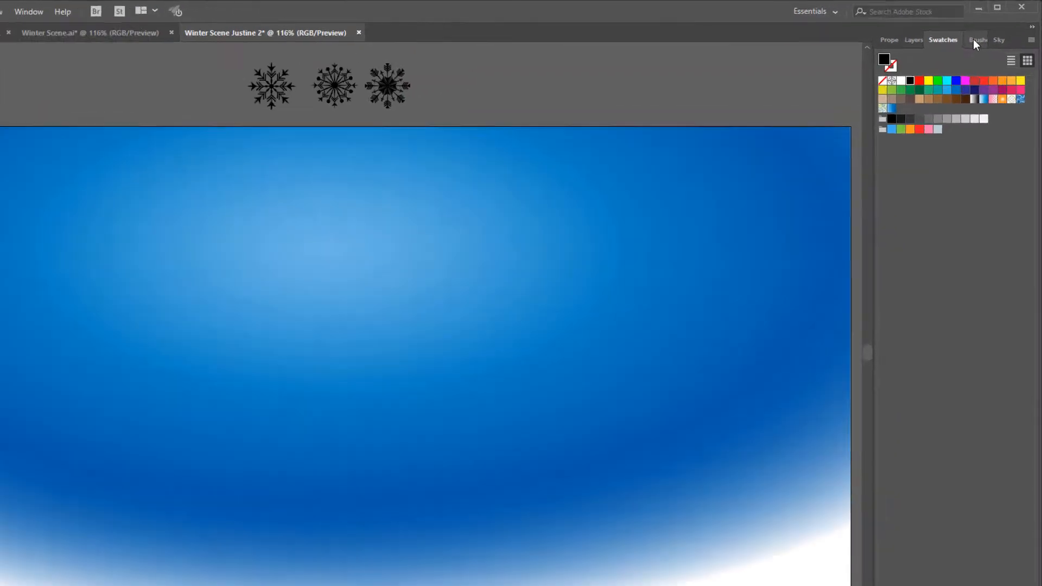
- Show the document's brushes and start a new Scatter Brush from the first black snowflake in the row
click(985, 35)
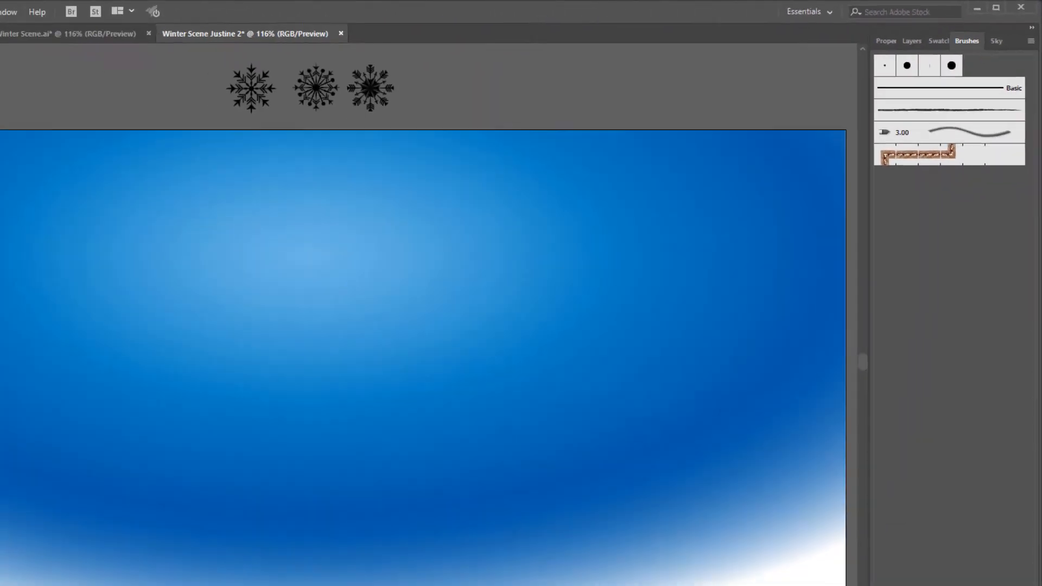
click(1, 11)
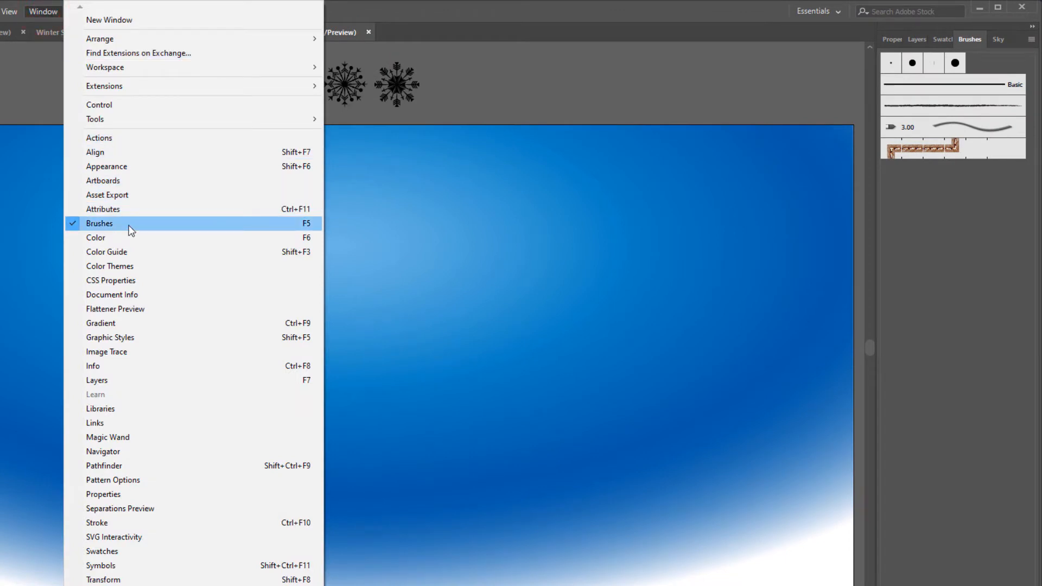
click(516, 65)
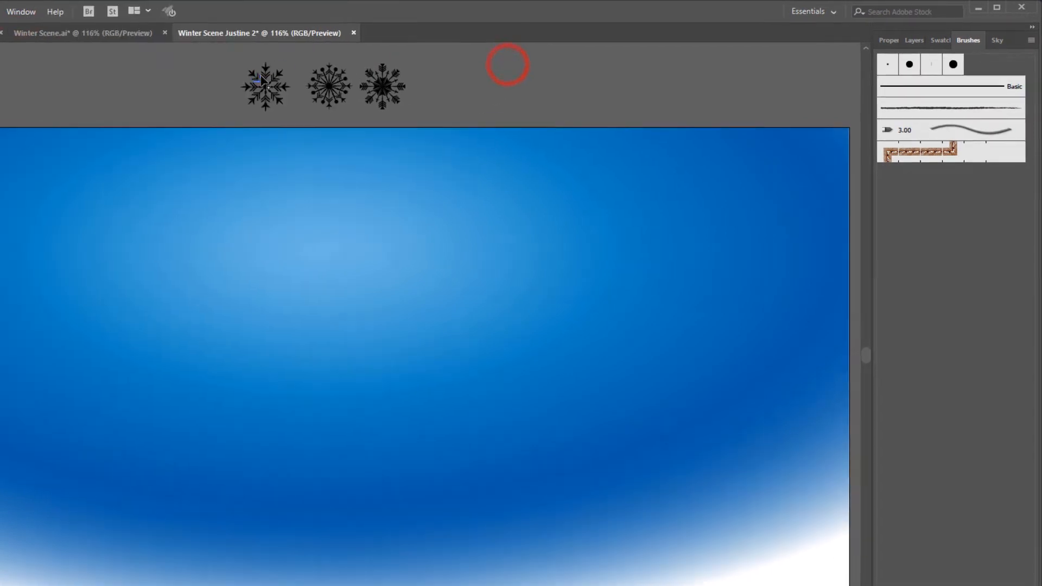
click(276, 75)
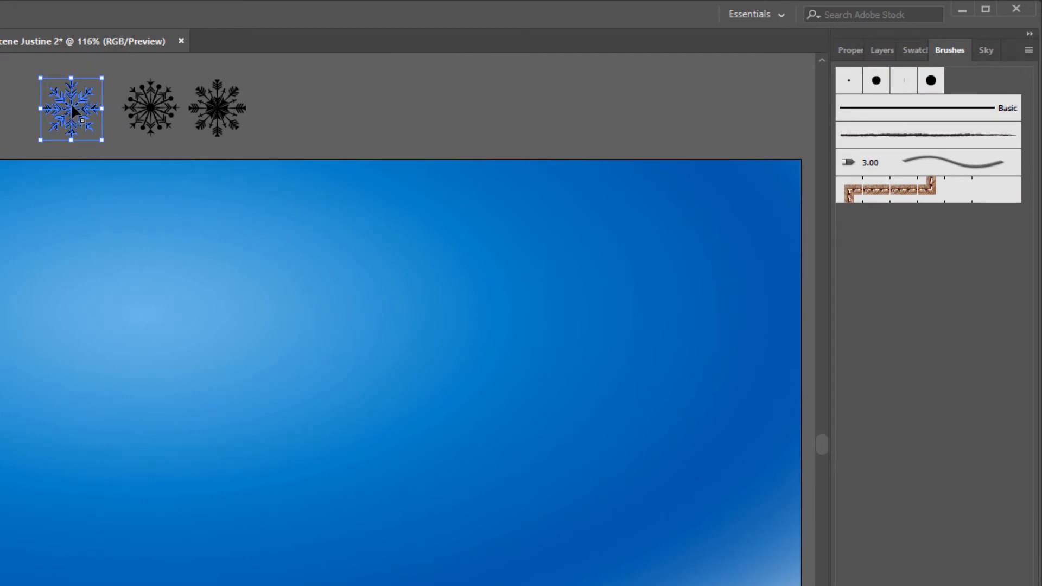
mouse_move(109, 102)
mouse_down()
mouse_move(559, 202)
mouse_move(964, 86)
mouse_up()
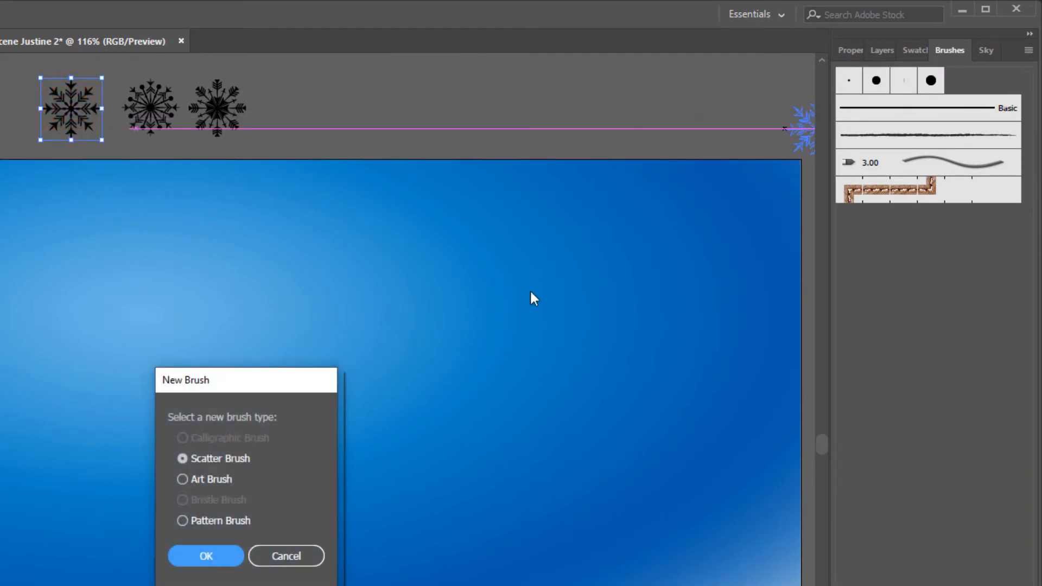
mouse_move(298, 389)
mouse_down()
mouse_move(513, 284)
mouse_move(705, 93)
mouse_move(735, 82)
mouse_up()
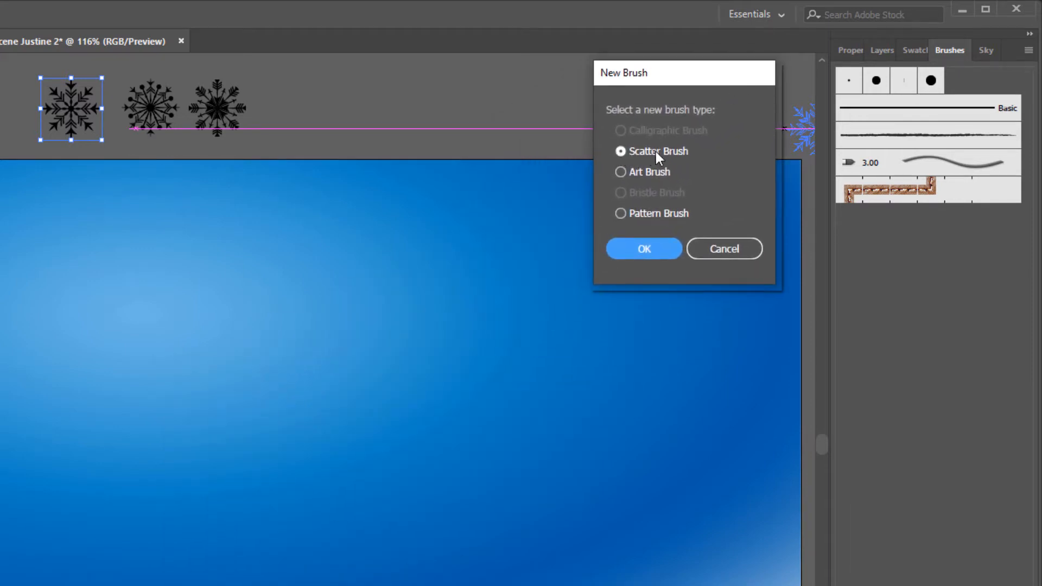
click(644, 248)
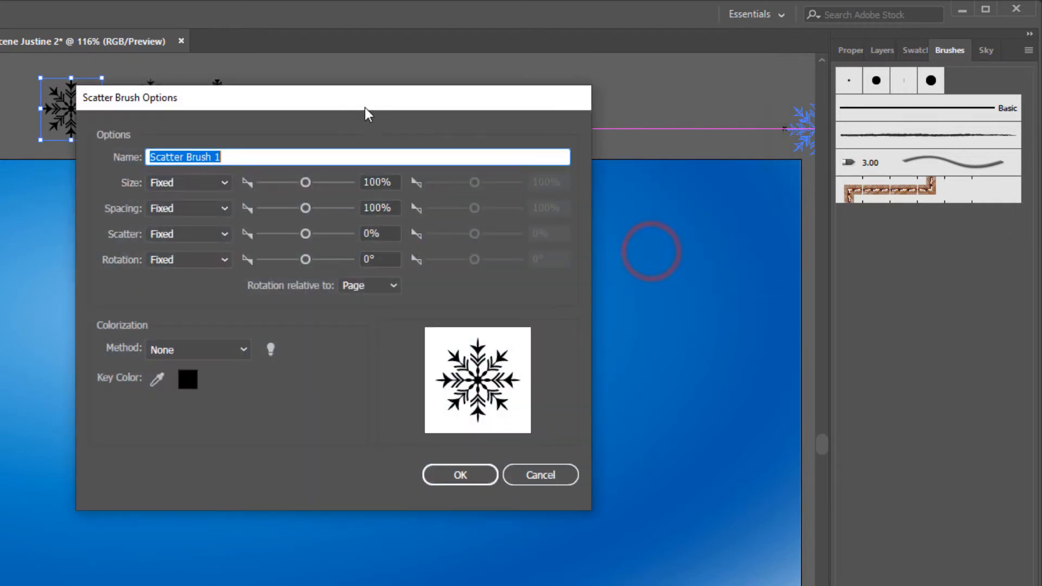
- Name the scatter brush Snowflake 1, set its colorization method to Tints and create it
drag(313, 97, 540, 79)
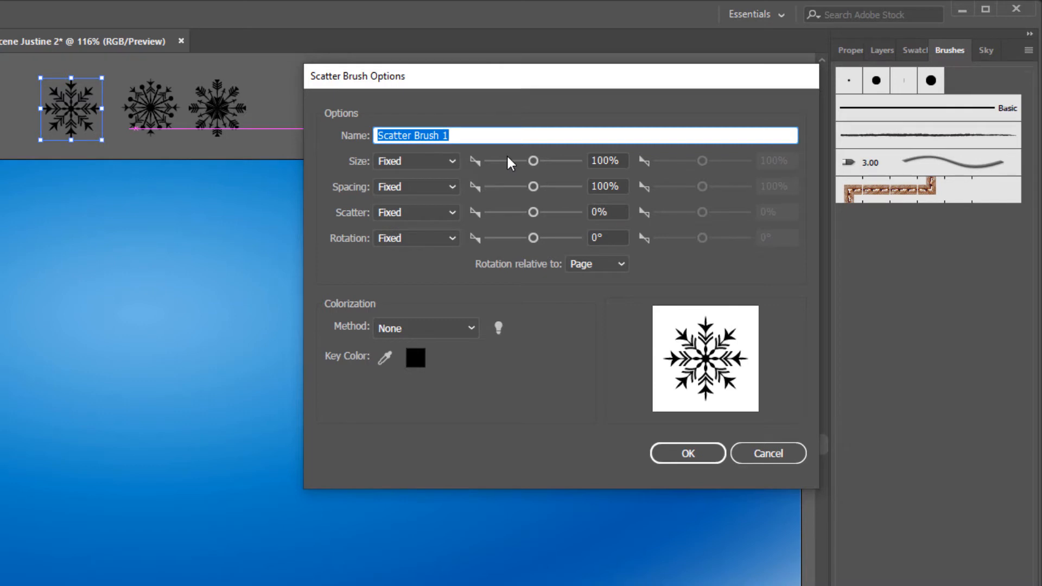
text(Snowflake 1)
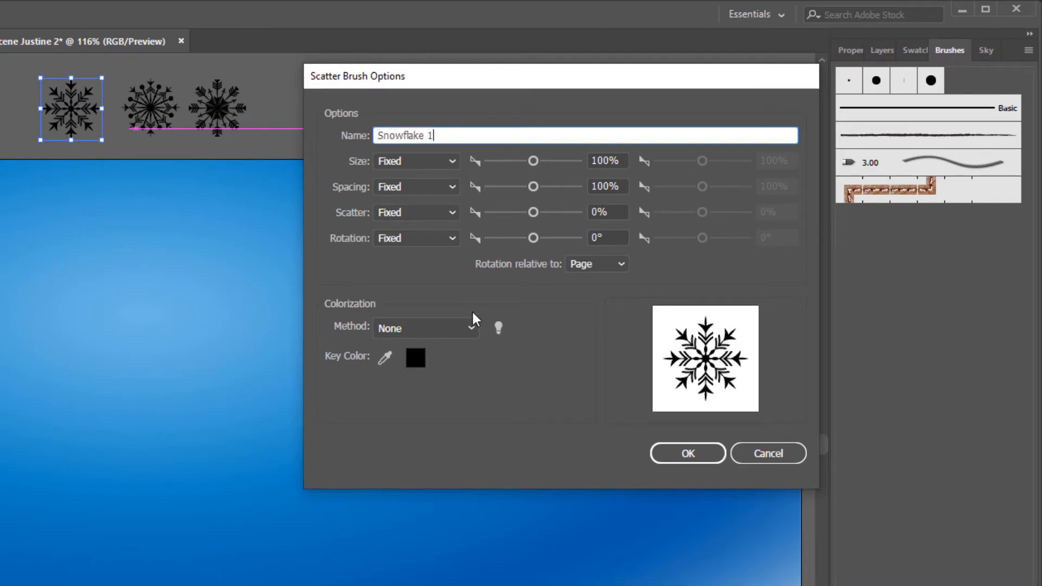
click(473, 328)
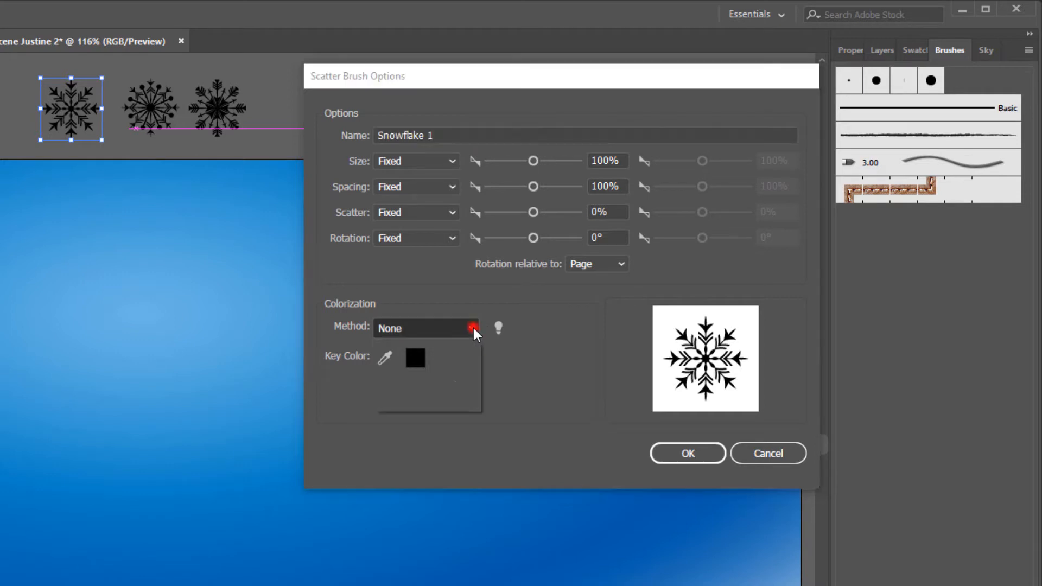
click(398, 369)
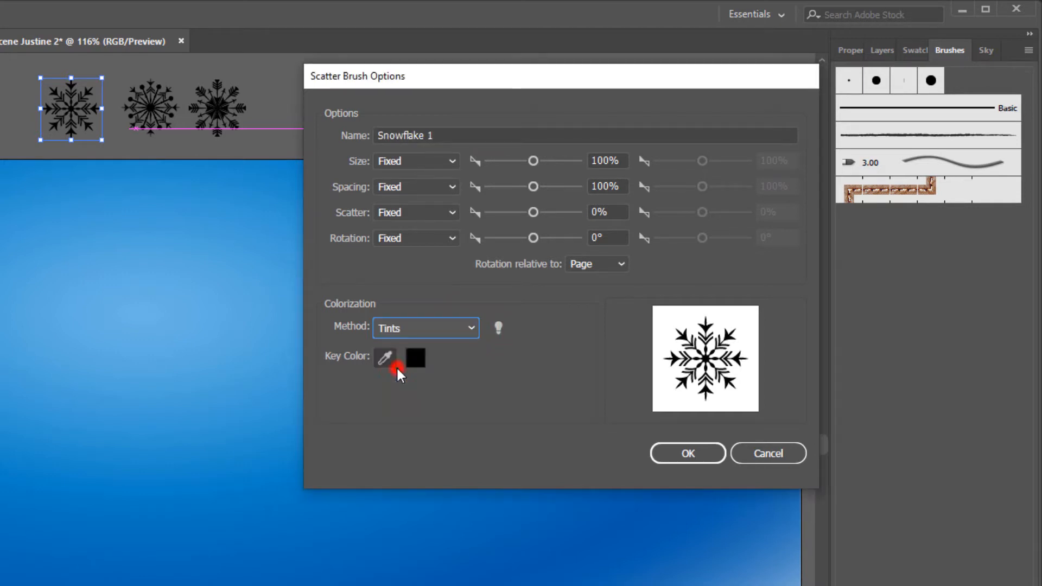
click(668, 457)
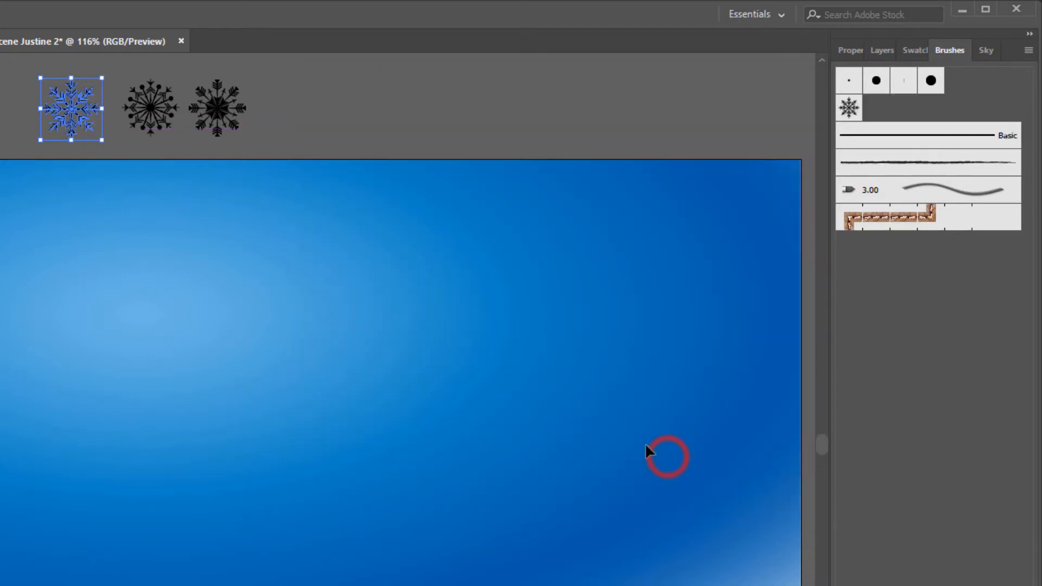
- Create a Scatter Brush named Snowflake 2 from the middle black snowflake, with its colorization method set to Tints
click(146, 102)
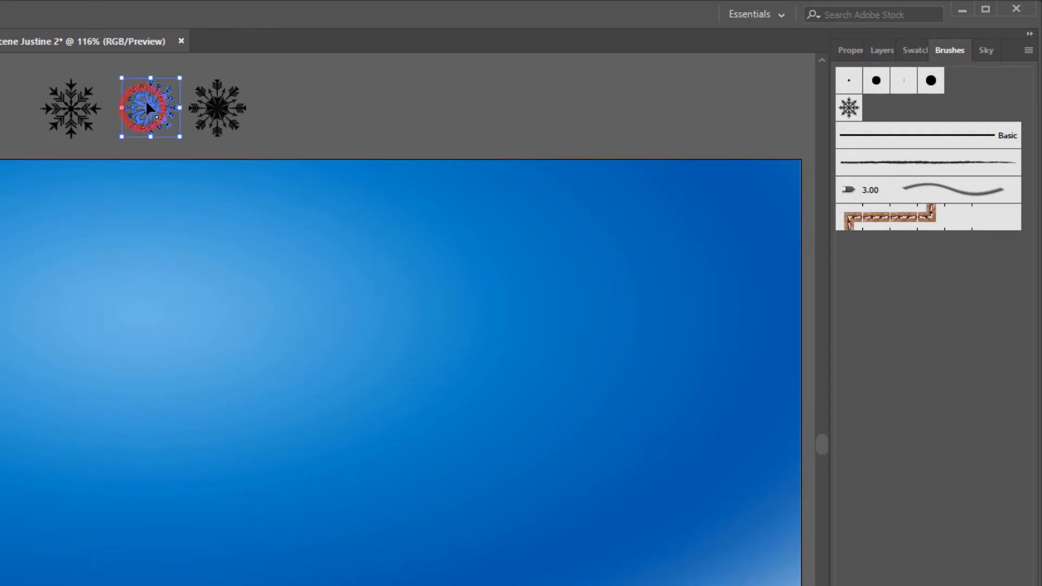
mouse_move(151, 102)
mouse_down()
mouse_move(708, 96)
mouse_move(880, 110)
mouse_up()
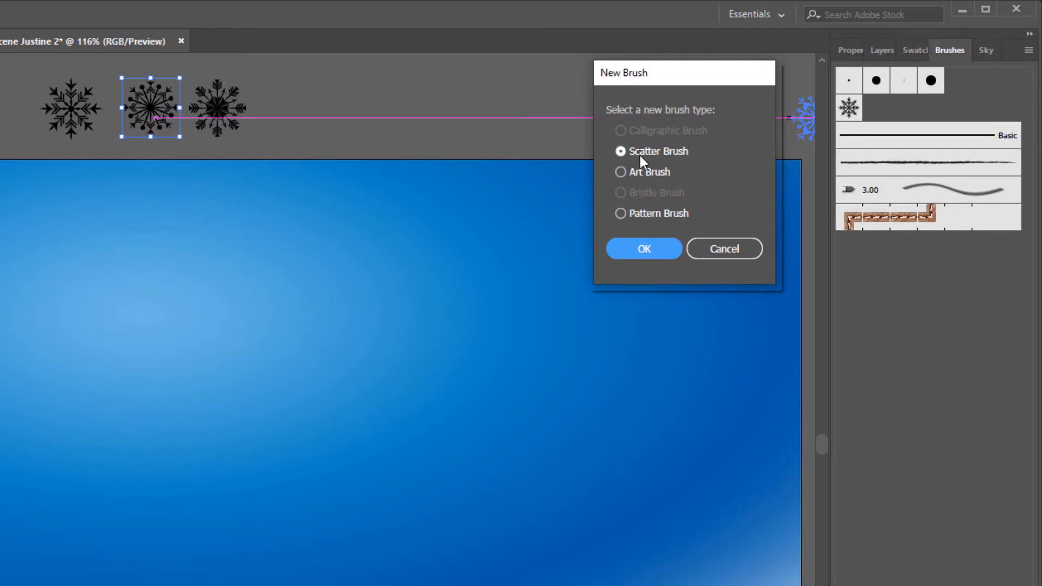
click(651, 248)
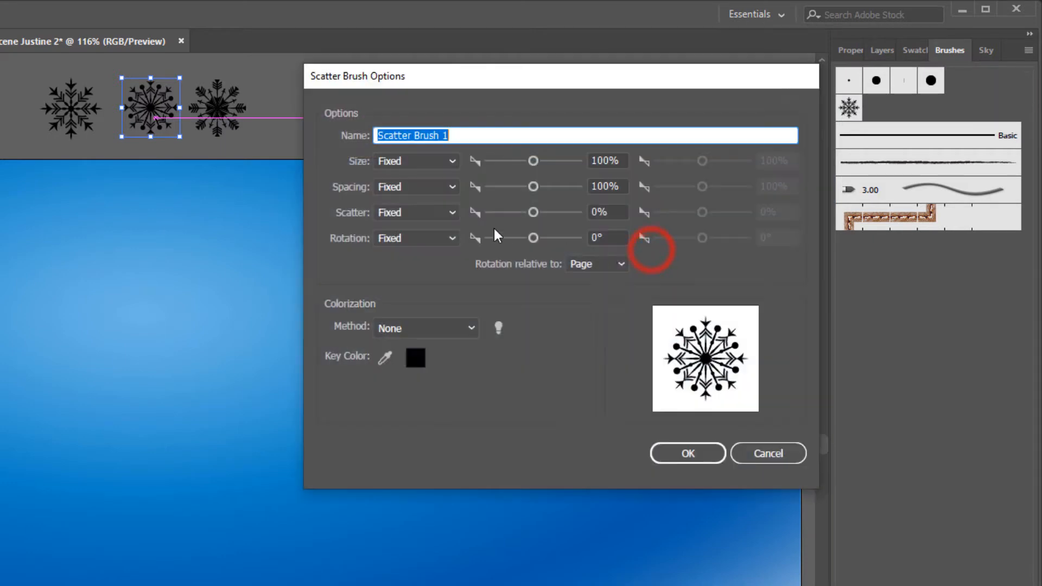
text(Snow)
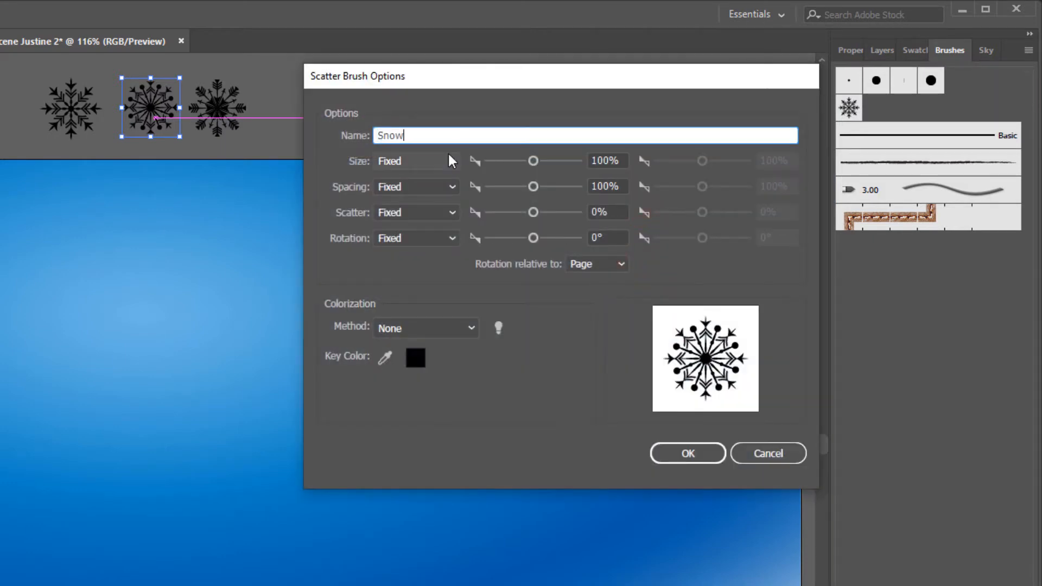
text(flake 2)
click(474, 325)
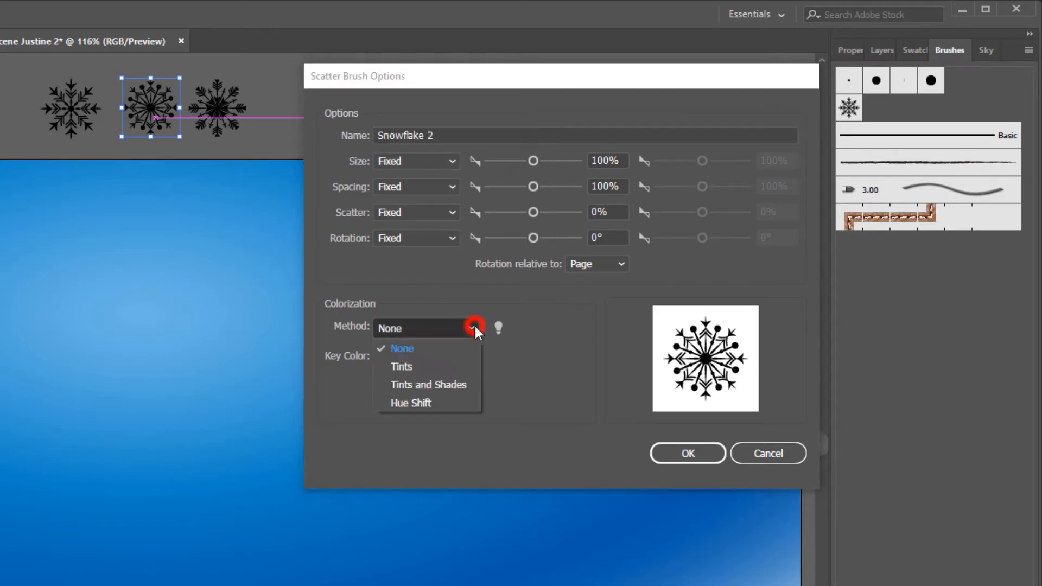
click(438, 364)
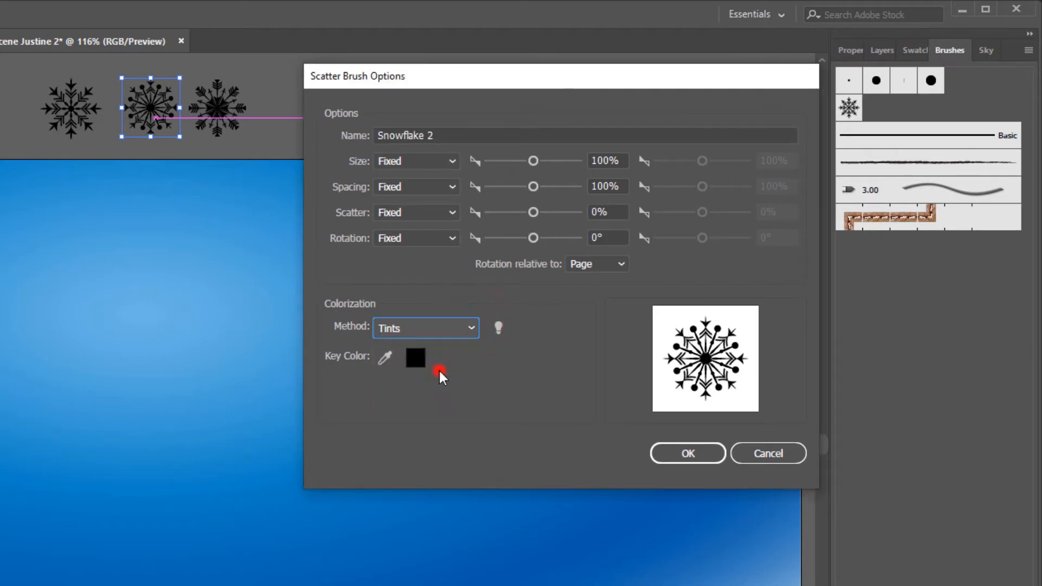
click(695, 452)
- Create a Scatter Brush named Snowflake 3 from the third black snowflake with Tints colorization, and deselect the artwork
mouse_move(215, 111)
mouse_down()
mouse_move(447, 139)
mouse_move(705, 147)
mouse_move(903, 111)
mouse_up()
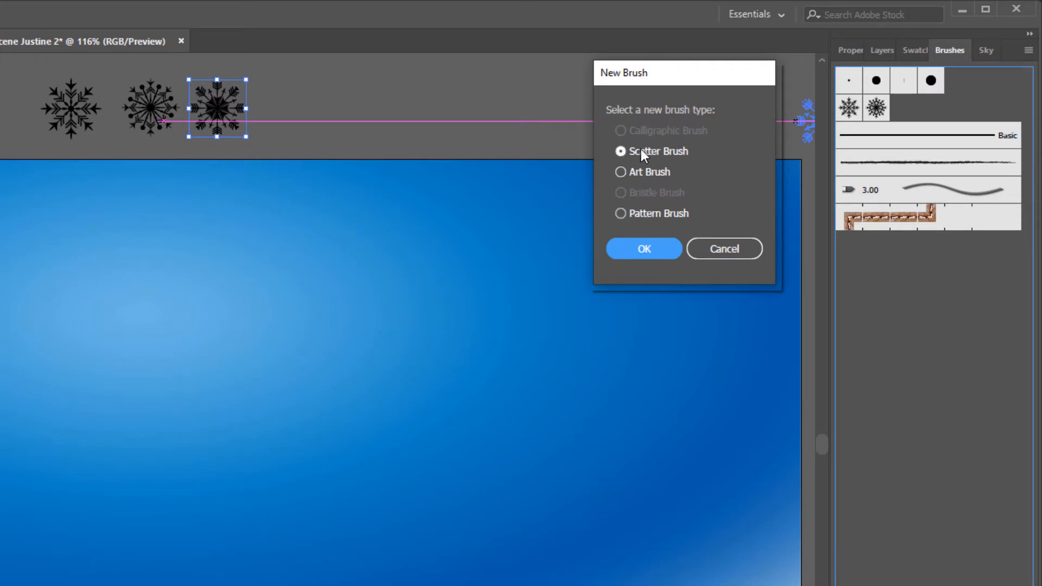
click(657, 251)
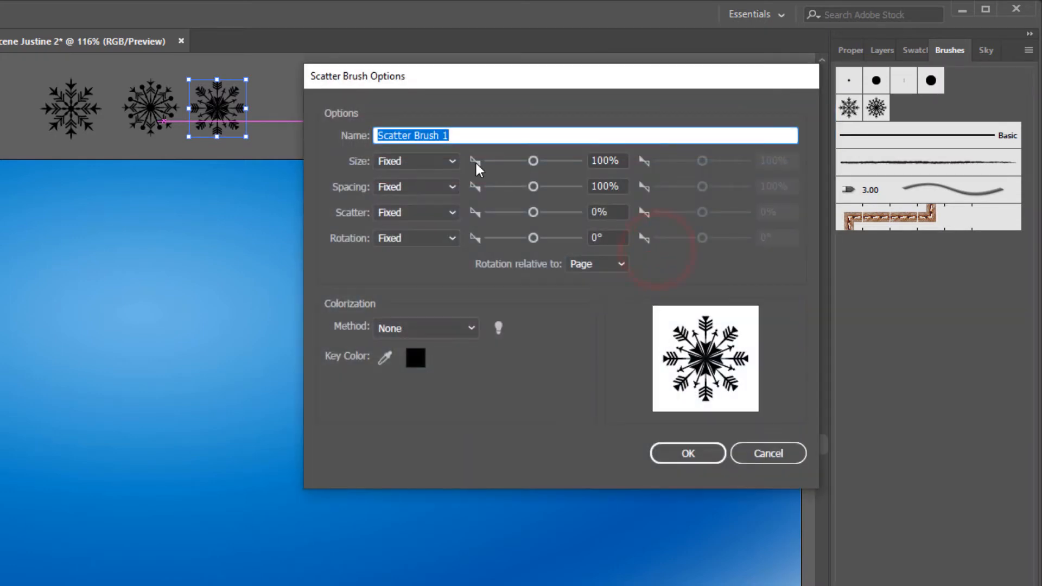
text(Snowfla)
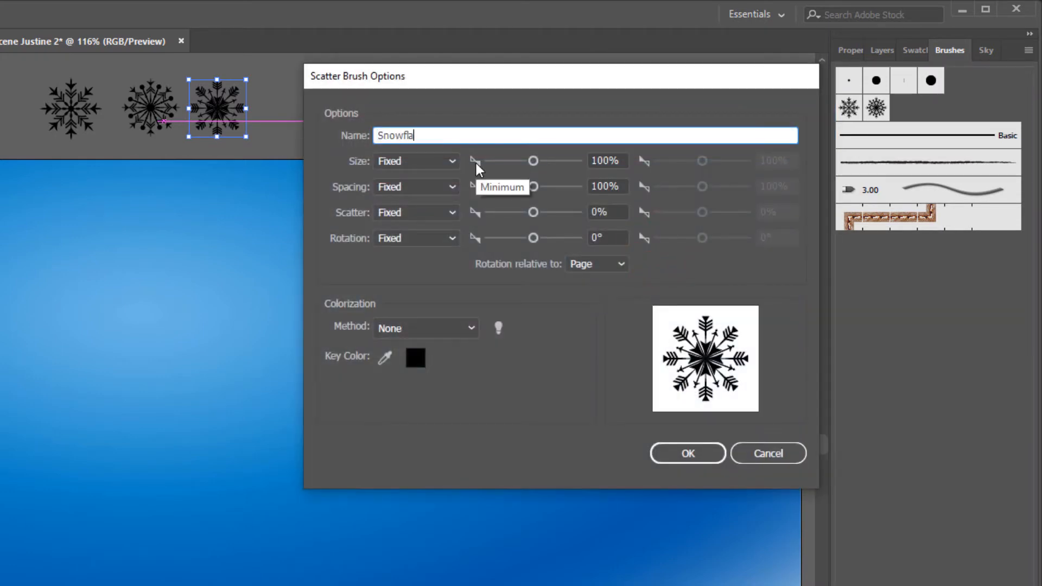
text(ke 3)
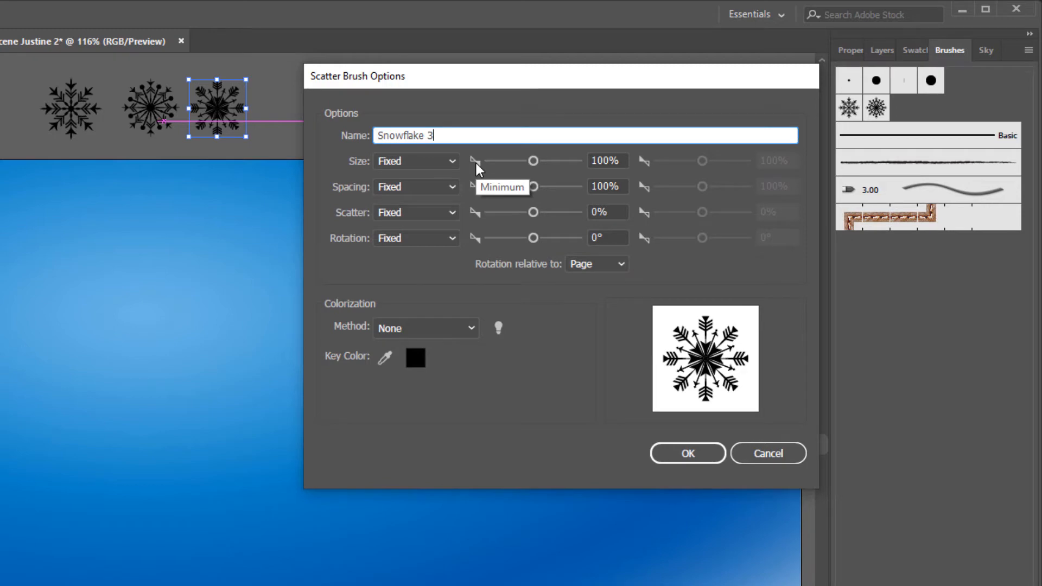
click(470, 326)
click(455, 368)
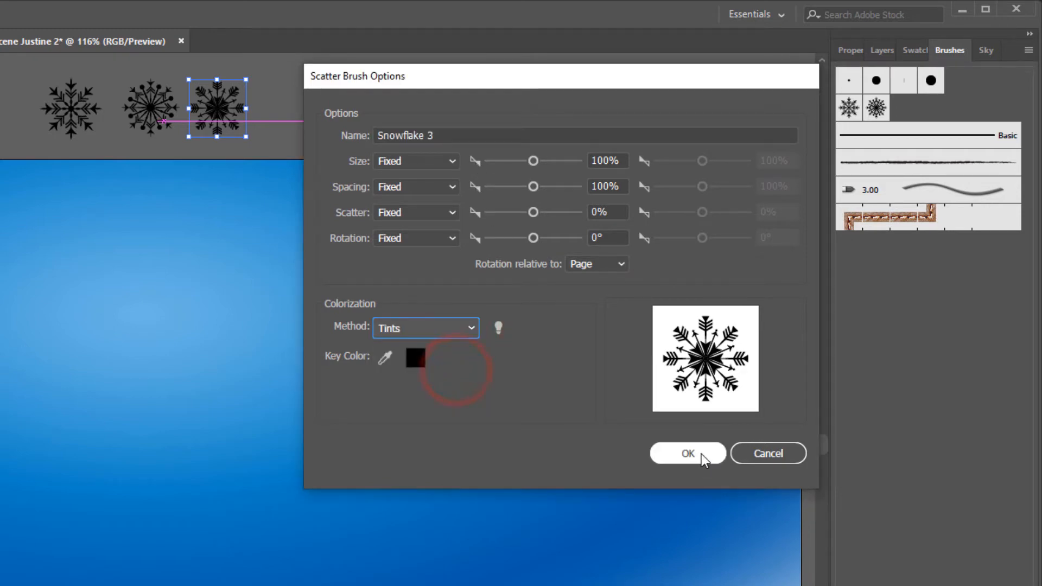
click(701, 453)
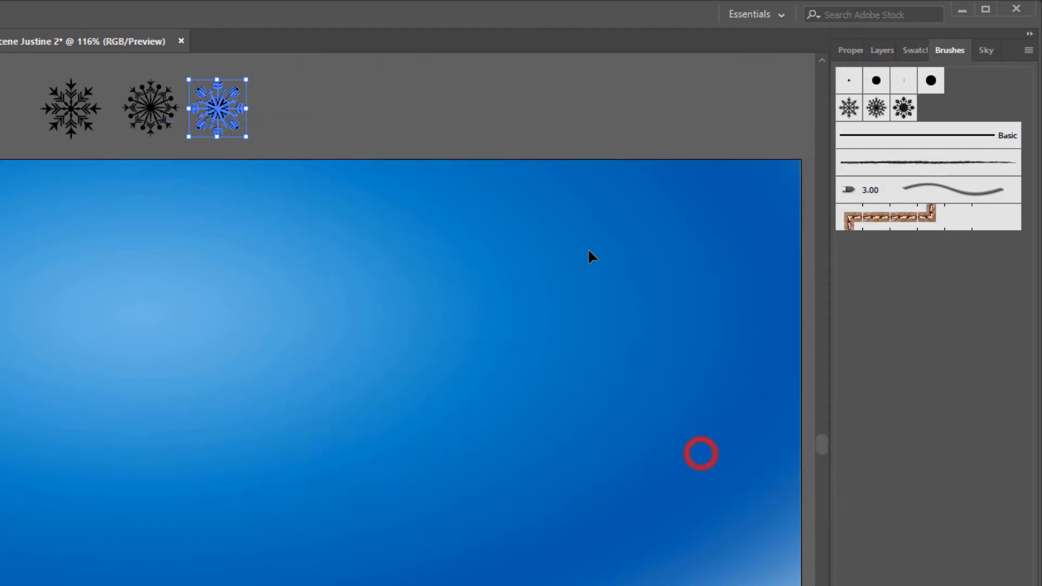
click(278, 105)
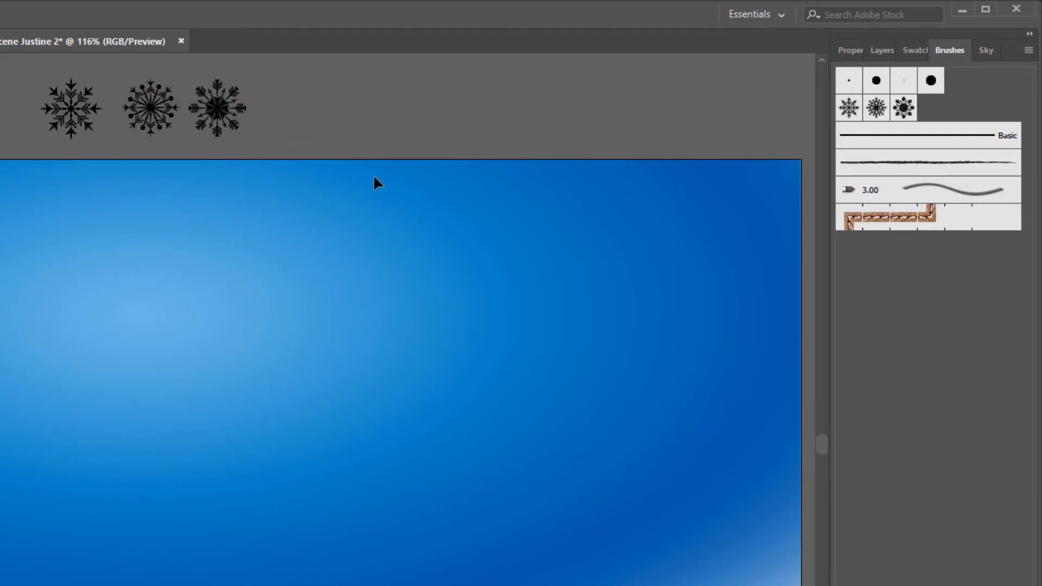
- Activate the Paintbrush tool with the Snowflake 1 brush for painting on the blue background
key(h)
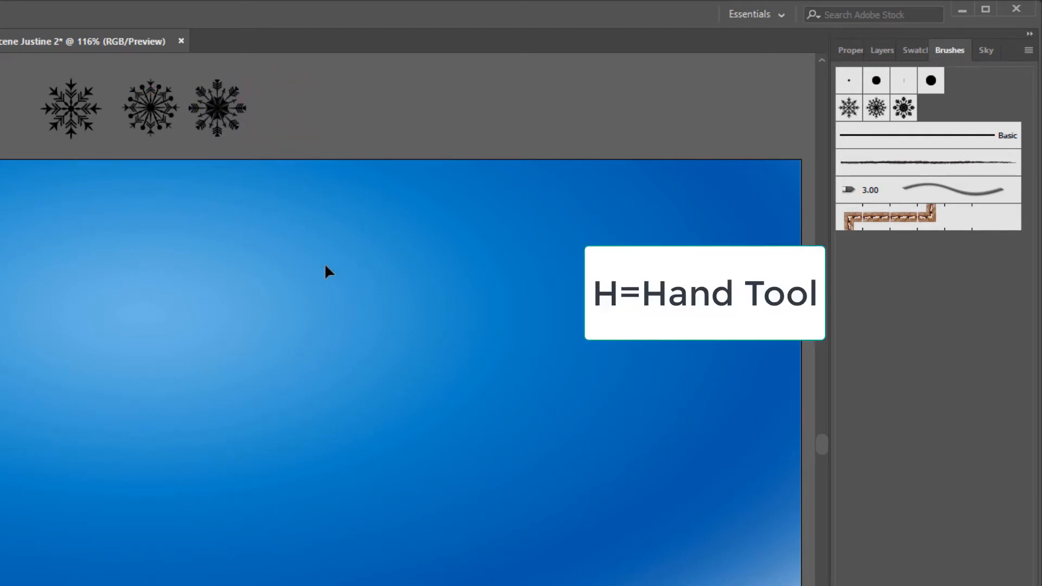
drag(303, 398, 306, 320)
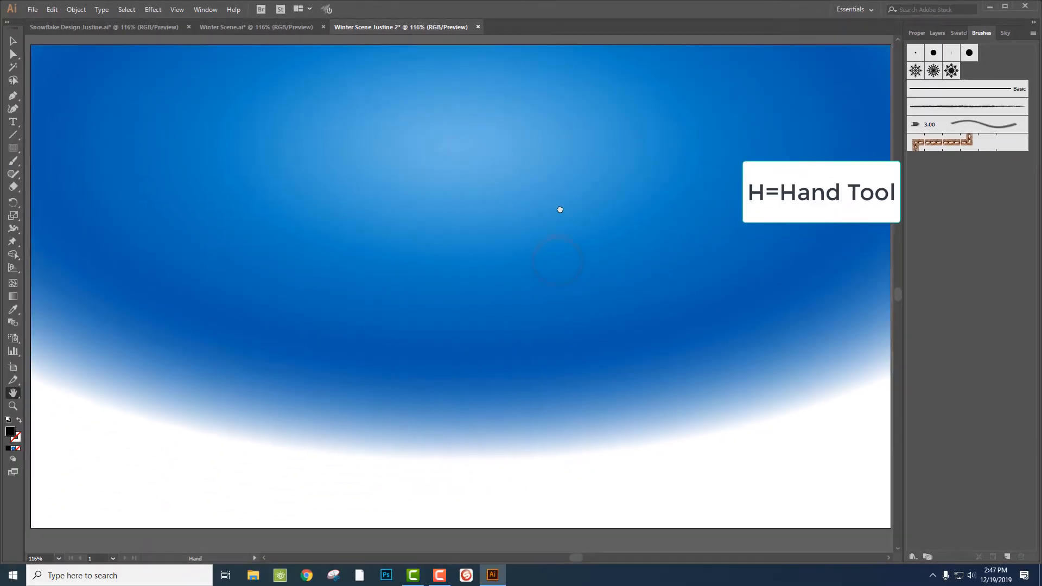
drag(560, 210, 559, 208)
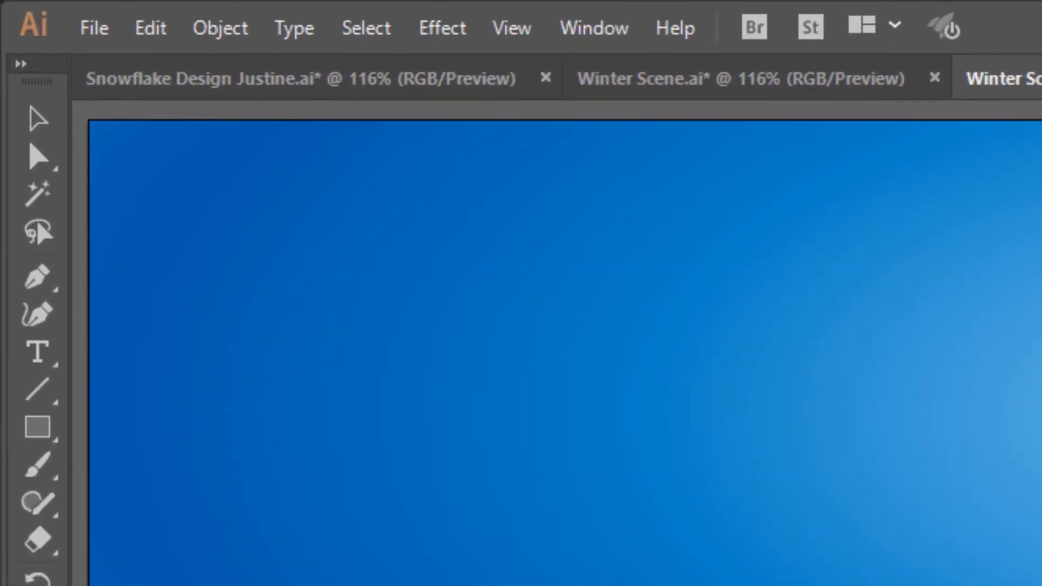
click(41, 466)
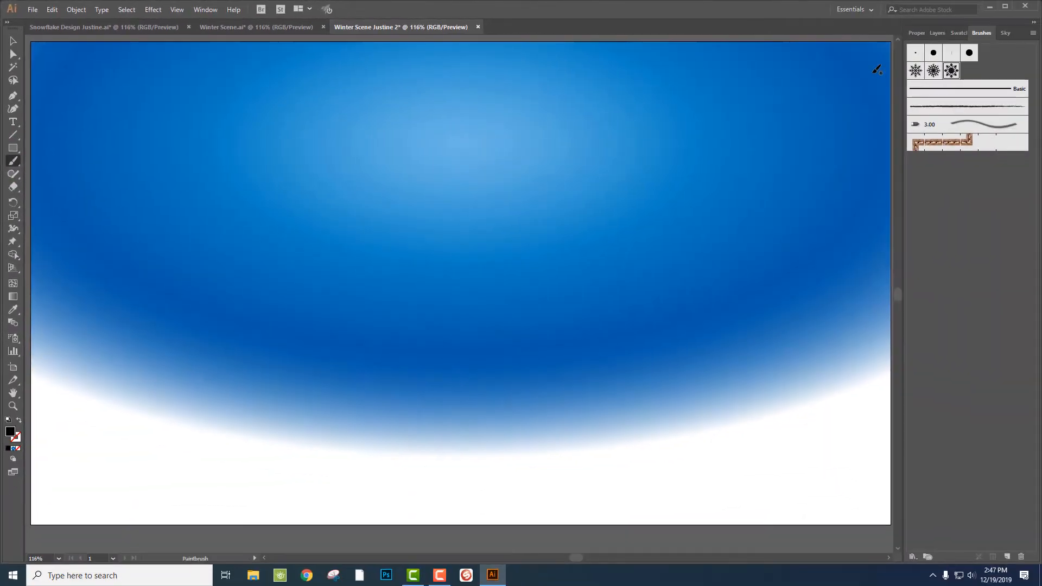
click(915, 71)
- Set the painting colors to a white stroke with no fill
click(959, 34)
click(926, 67)
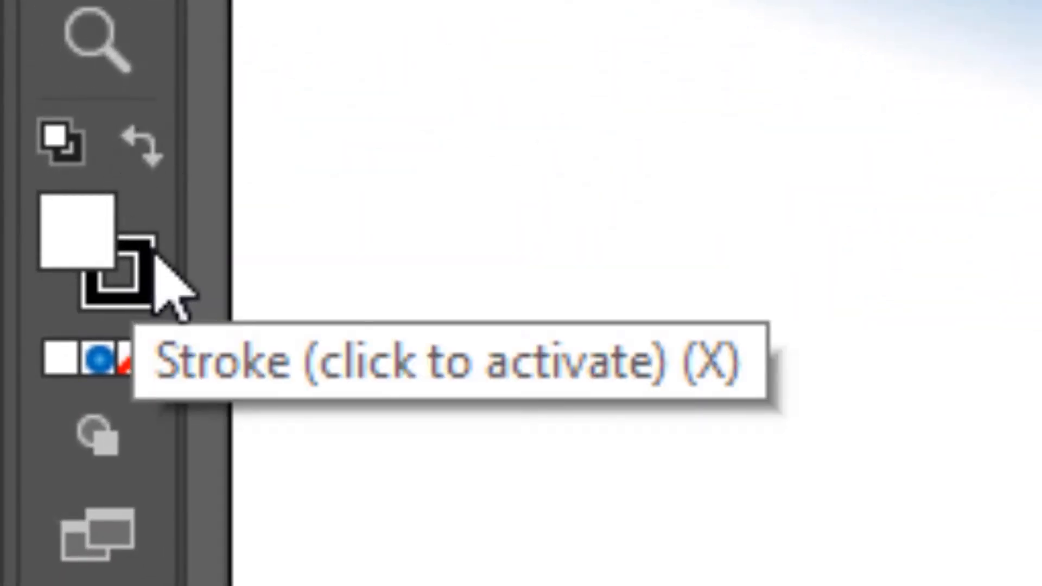
click(134, 139)
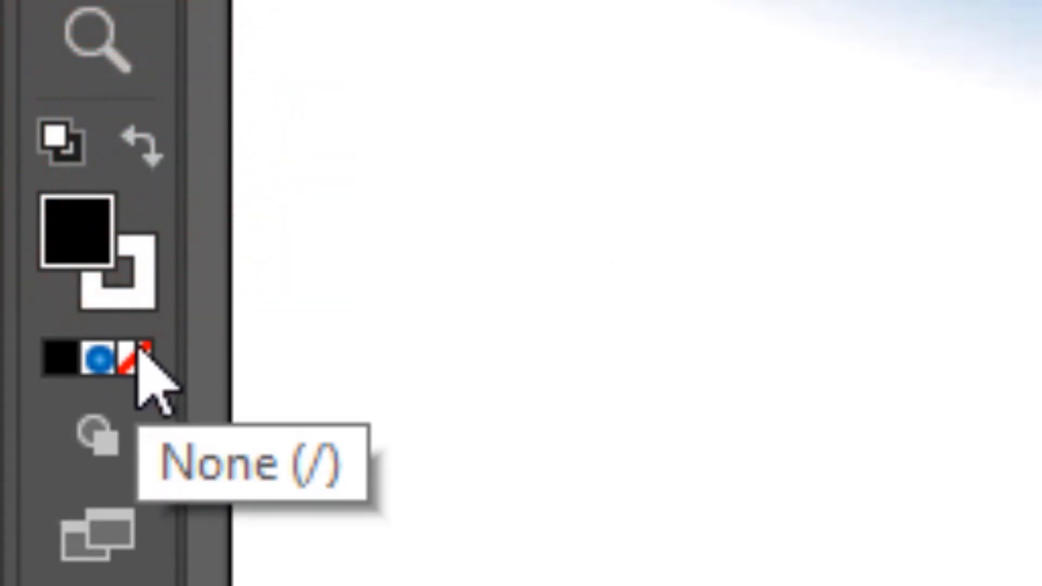
click(137, 352)
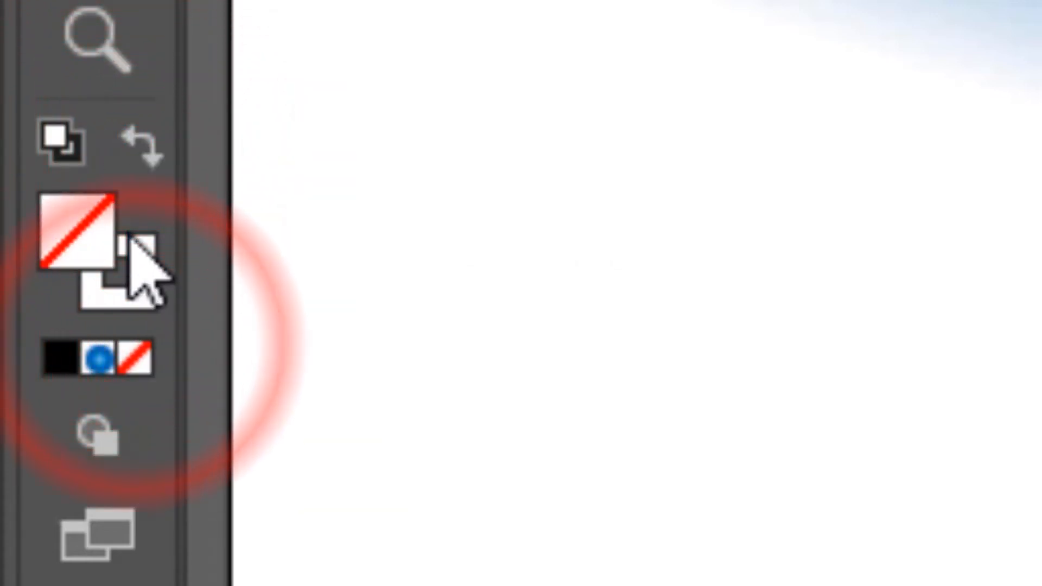
click(140, 254)
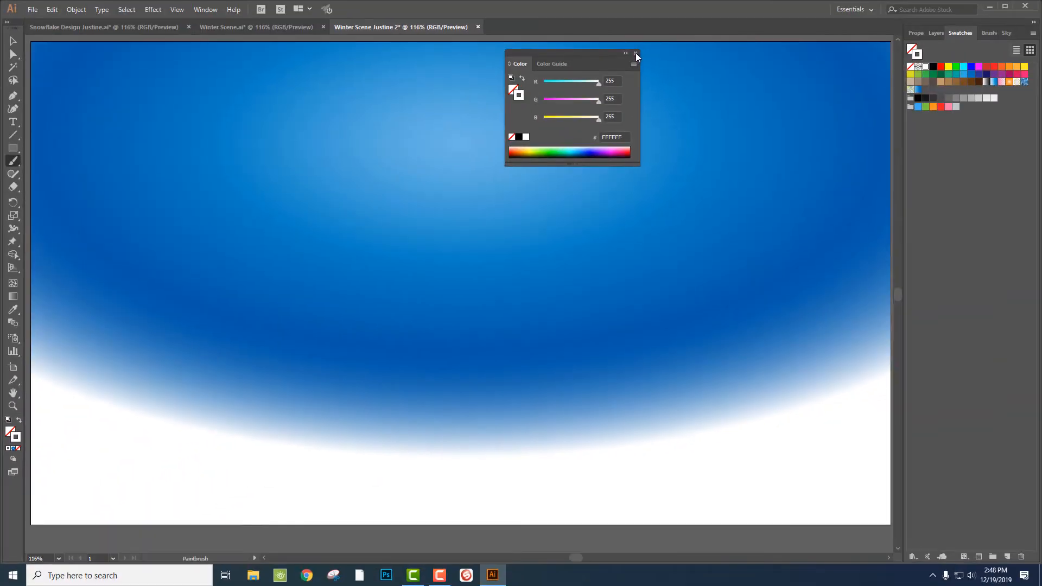
click(636, 53)
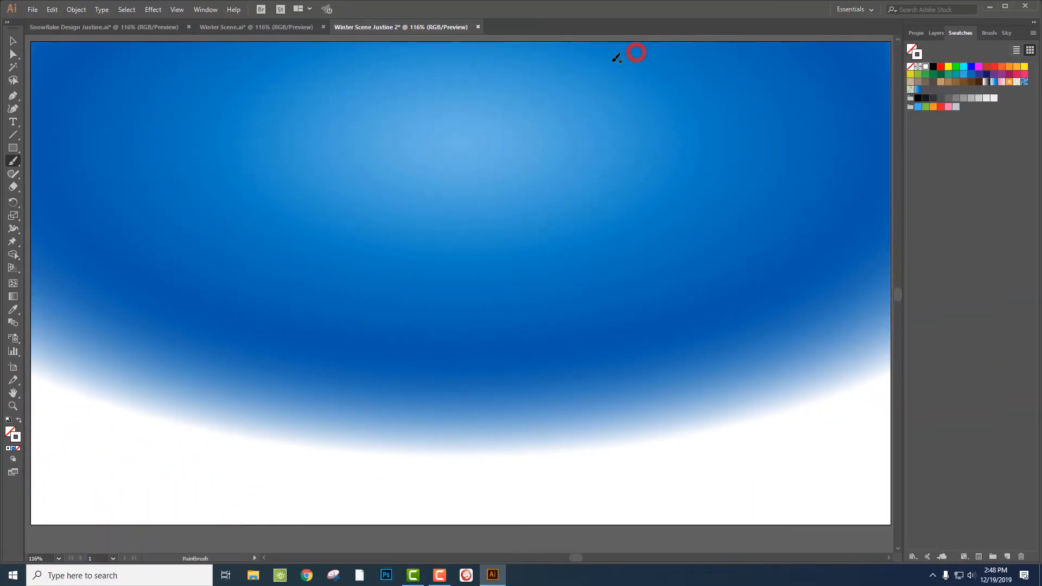
- Paint a downward-curving Snowflake 1 stroke across the blue background from the artboard's left edge to its right edge
click(29, 242)
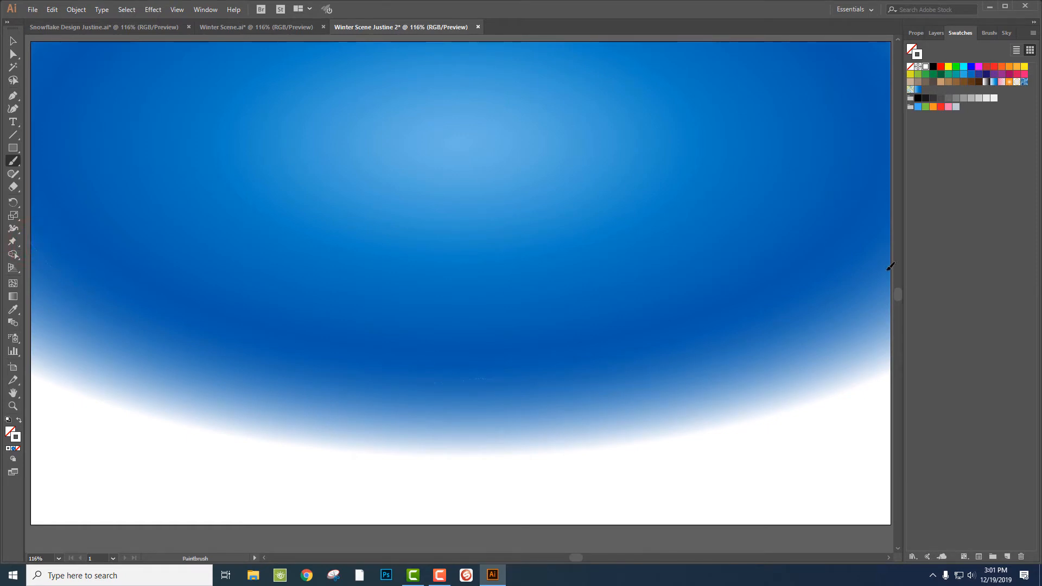
drag(897, 263, 896, 264)
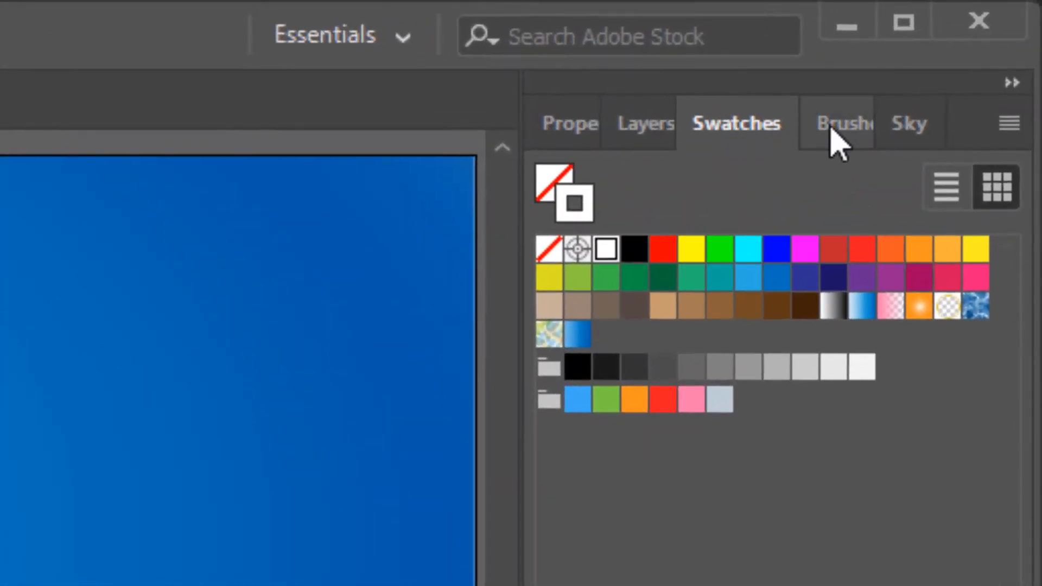
- Open the Snowflake 1 brush's options and set its size, spacing, scatter and rotation to Random
click(829, 130)
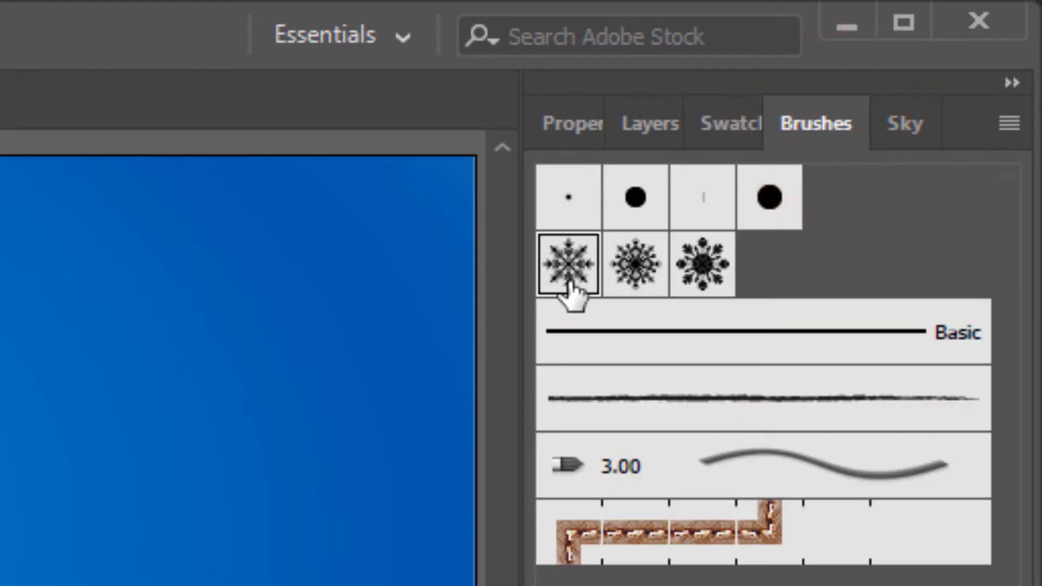
double_click(574, 279)
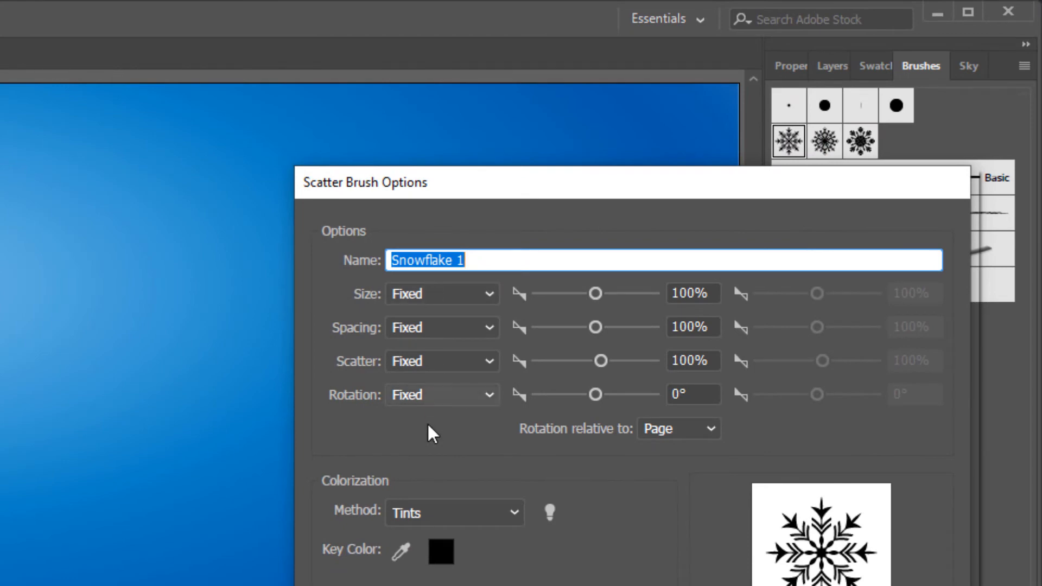
click(488, 294)
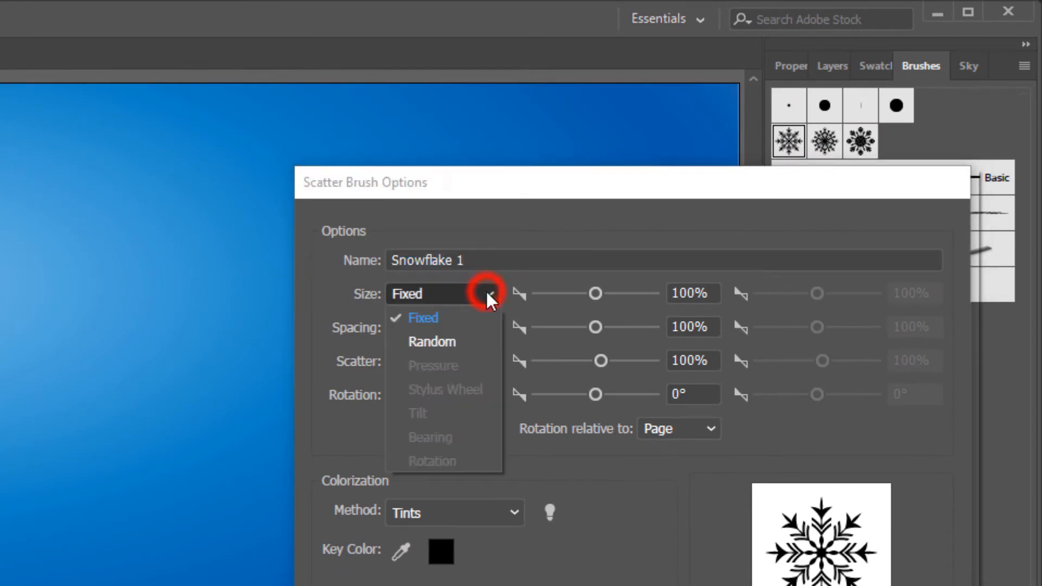
click(472, 343)
click(489, 327)
click(477, 375)
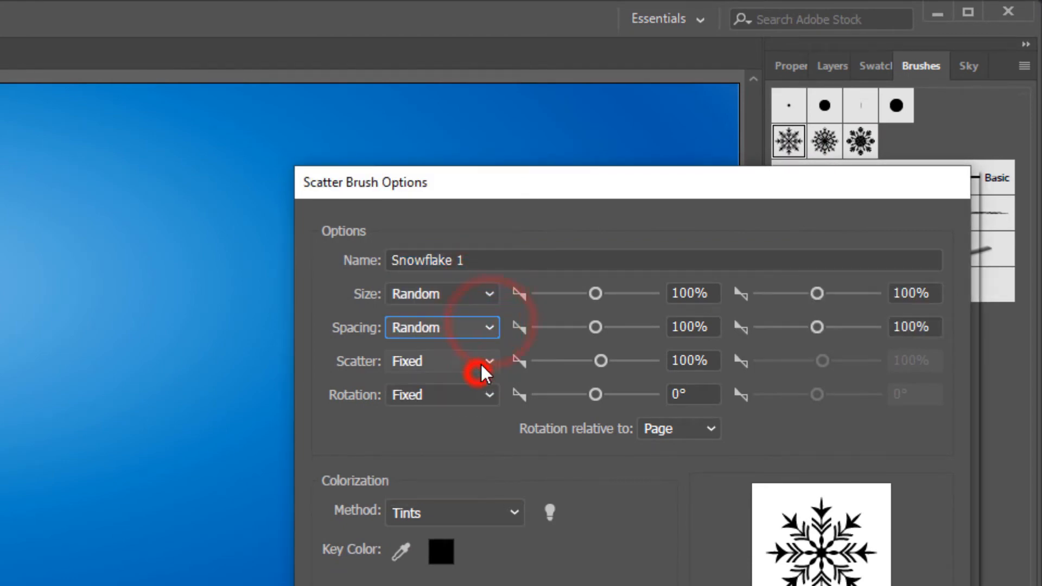
click(484, 361)
click(471, 409)
click(471, 394)
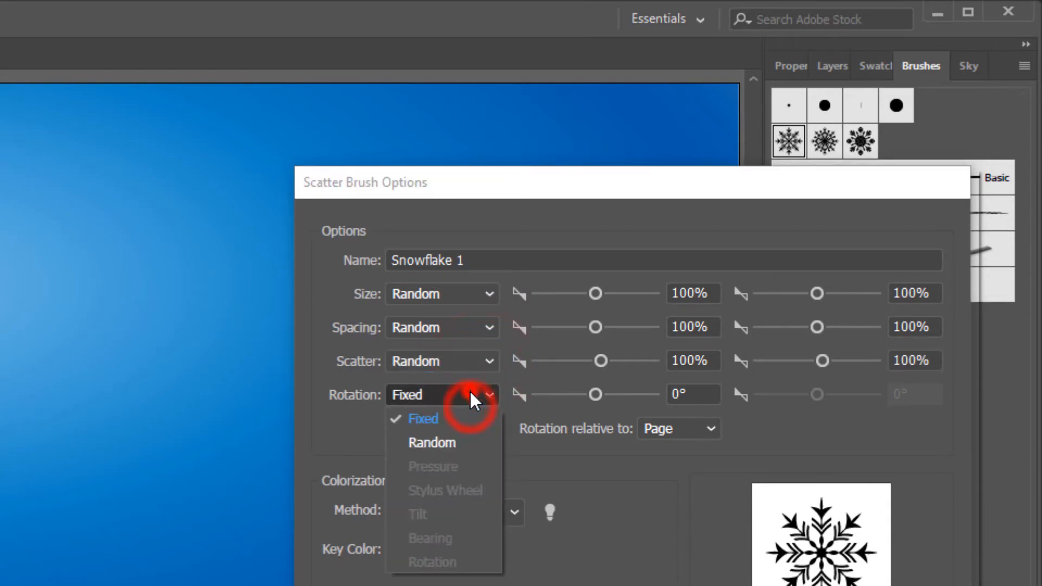
click(462, 443)
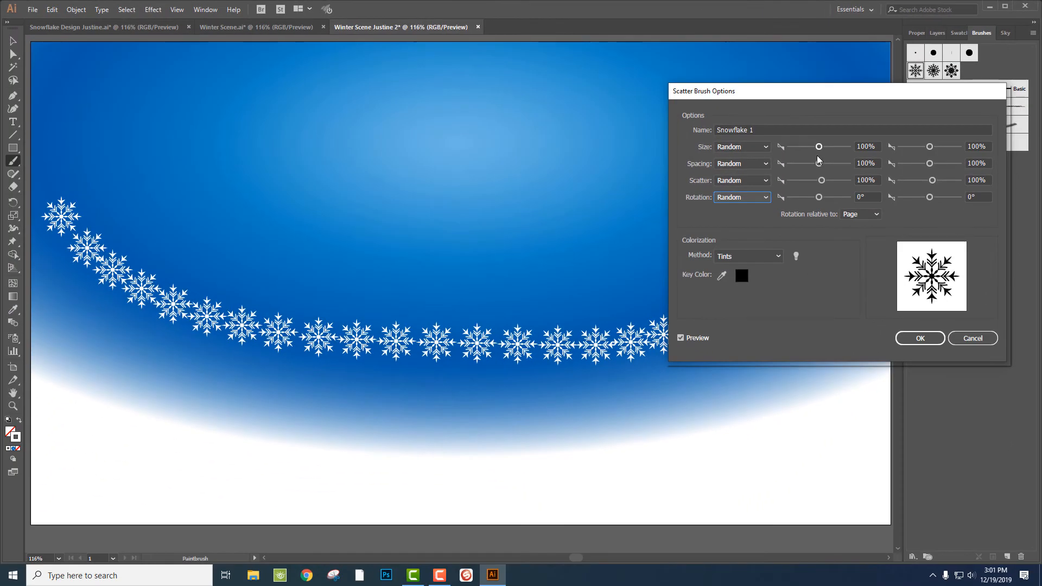
- Set the Snowflake 1 brush's size to 183%, spacing to 316% and scatter to 267%, and apply the changes to existing strokes
drag(819, 164, 825, 164)
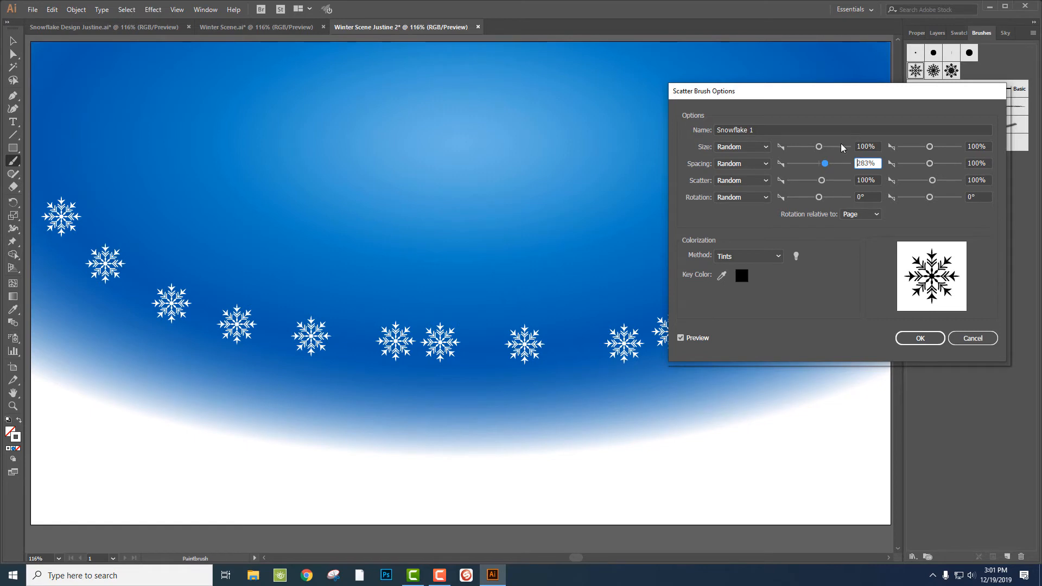
drag(825, 181, 827, 180)
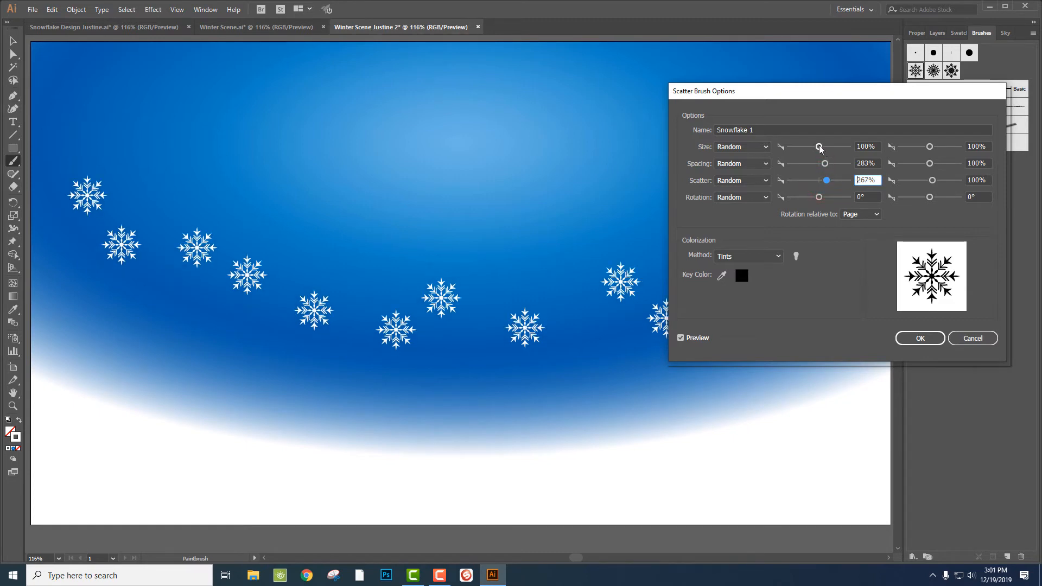
drag(819, 147, 822, 145)
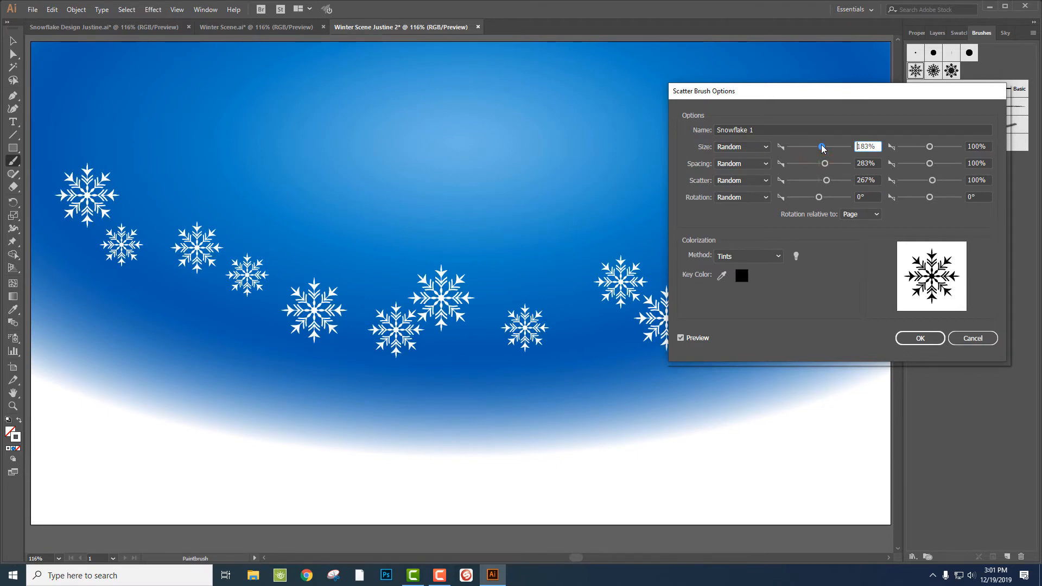
click(826, 164)
drag(827, 168, 828, 167)
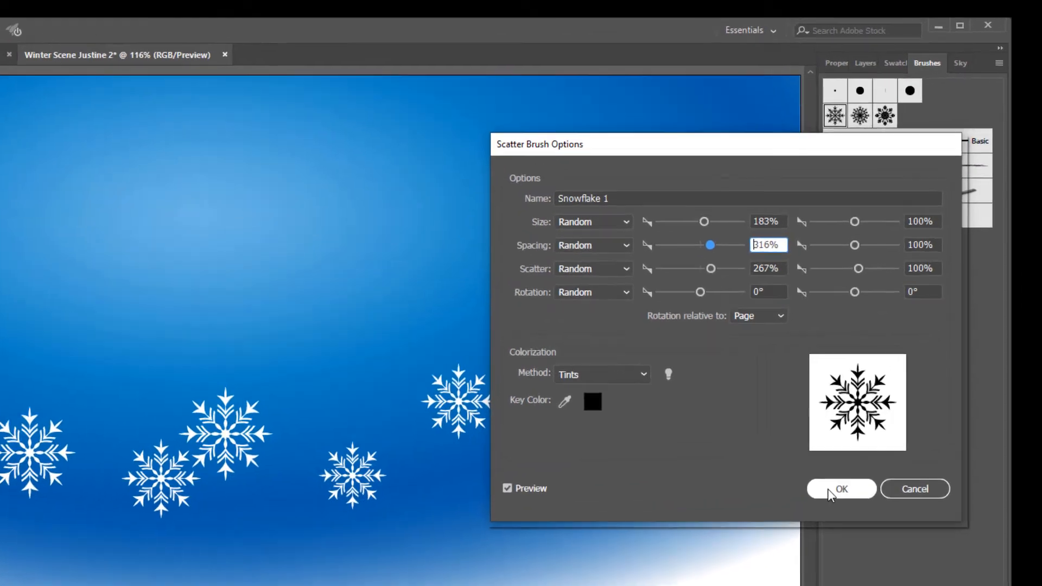
click(913, 341)
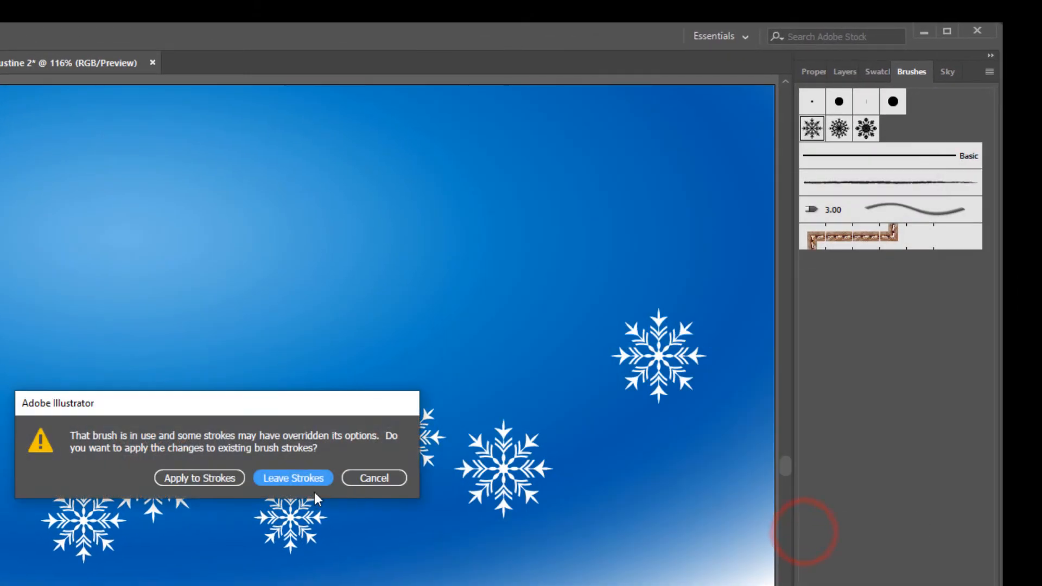
click(181, 478)
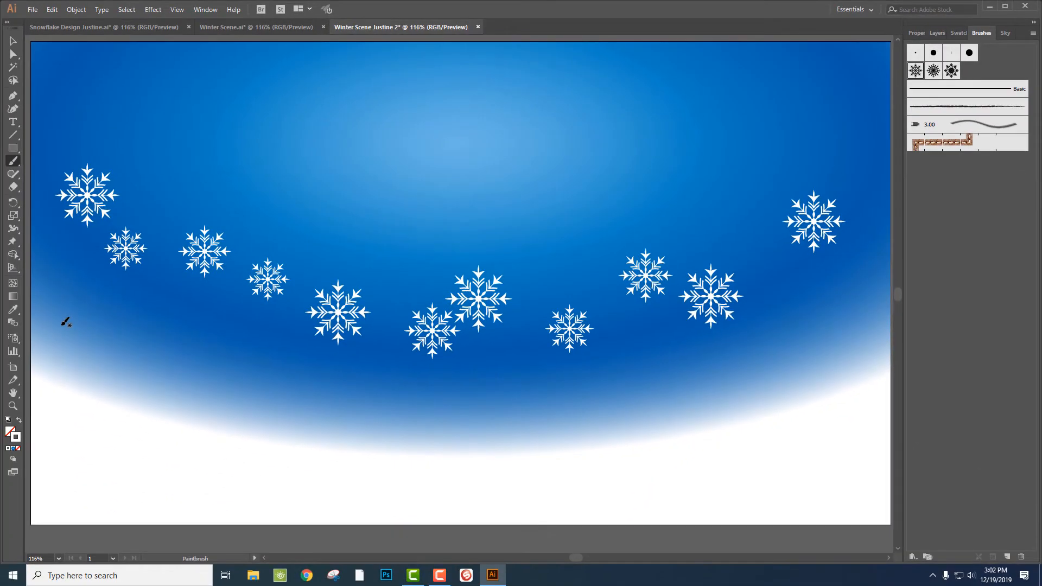
- Paint a second Snowflake 1 stroke across the blue background and move a snowflake stroke down toward the white area with the Selection tool
click(28, 260)
drag(520, 404, 888, 328)
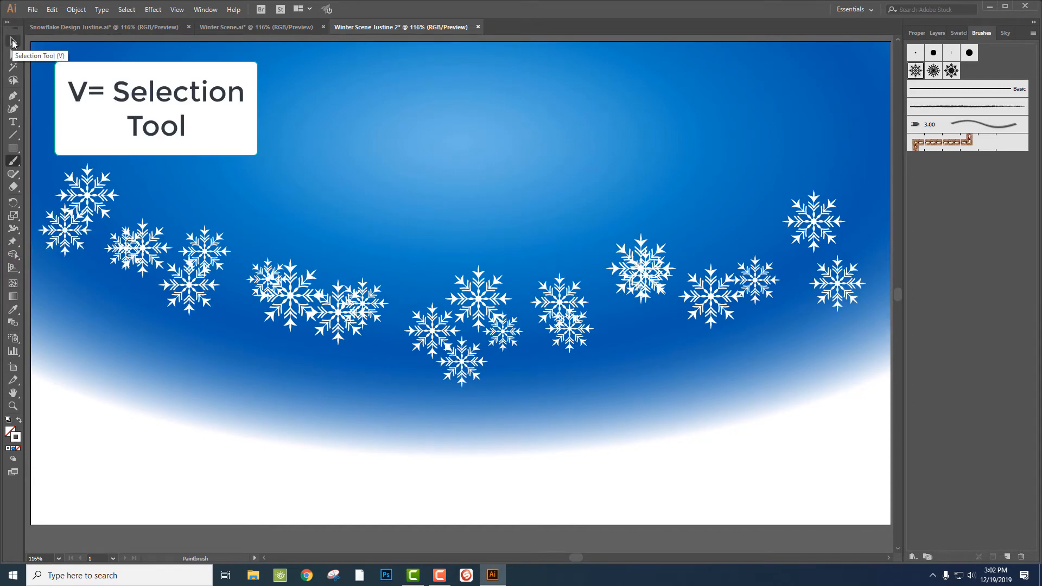
click(14, 42)
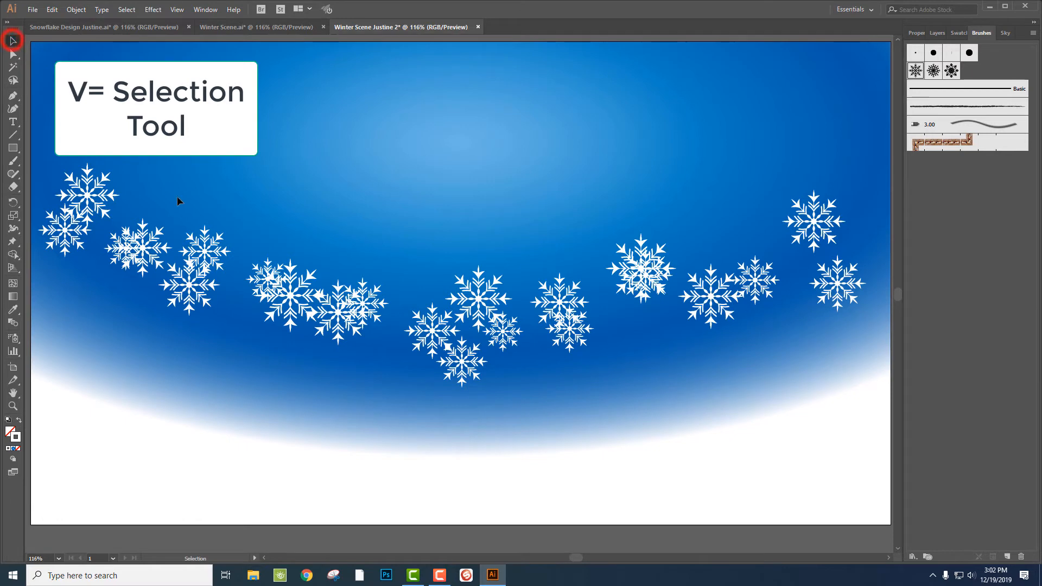
click(332, 321)
mouse_move(333, 321)
mouse_down()
mouse_move(320, 405)
mouse_move(332, 410)
mouse_up()
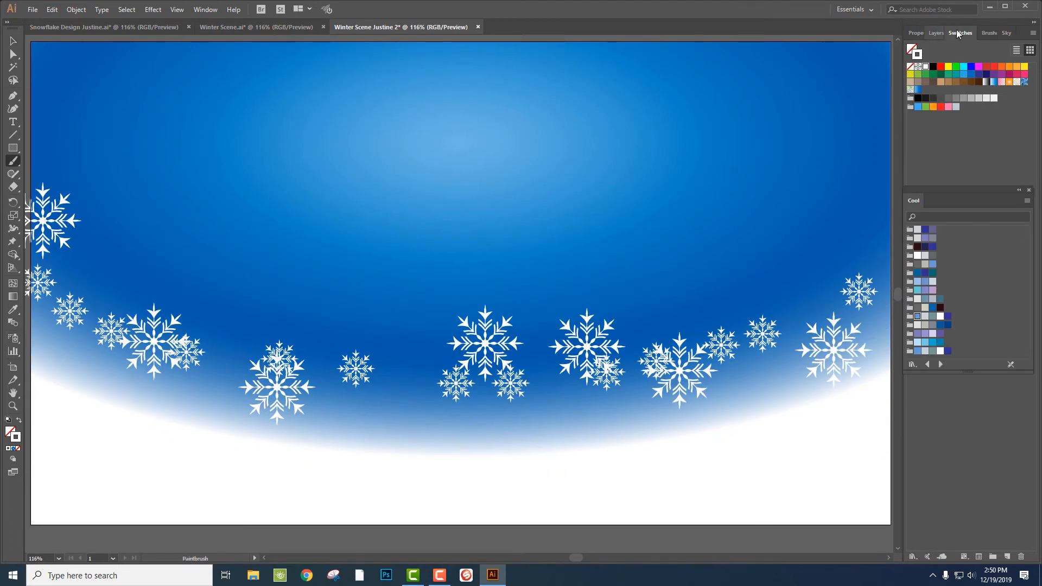
- Paint a Snowflake 2 brush stroke in light blue from the Cool swatches across the blue background from the left edge to the right
click(983, 32)
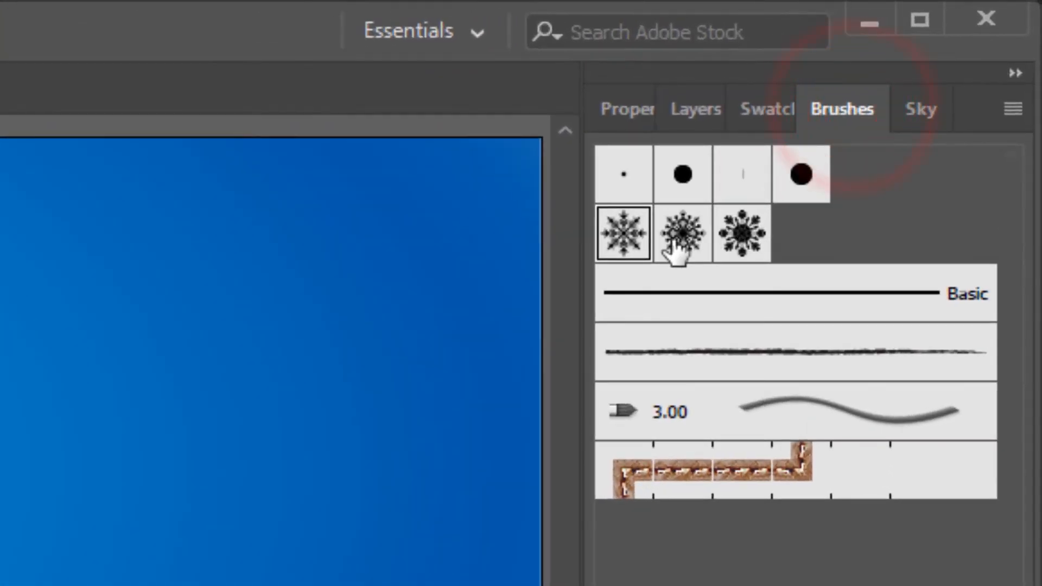
click(676, 234)
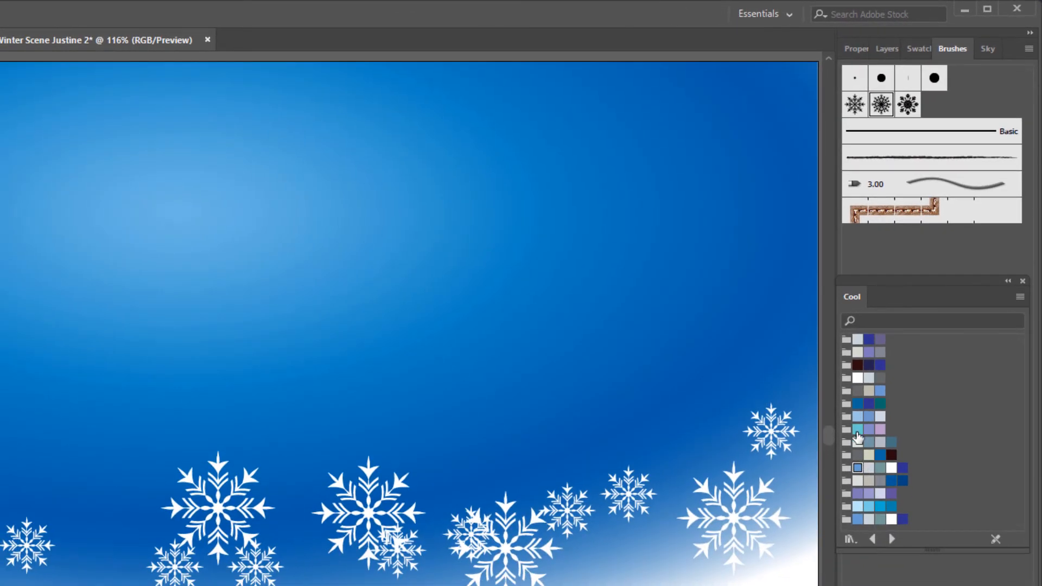
click(856, 468)
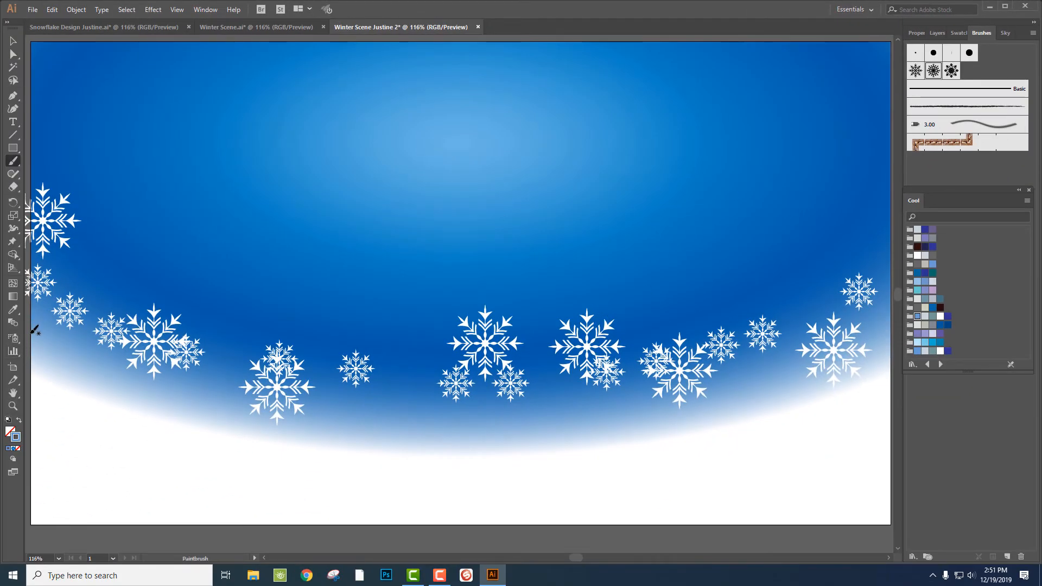
mouse_move(37, 326)
mouse_down()
mouse_move(150, 223)
mouse_move(235, 227)
mouse_move(364, 280)
mouse_up()
drag(911, 274, 908, 284)
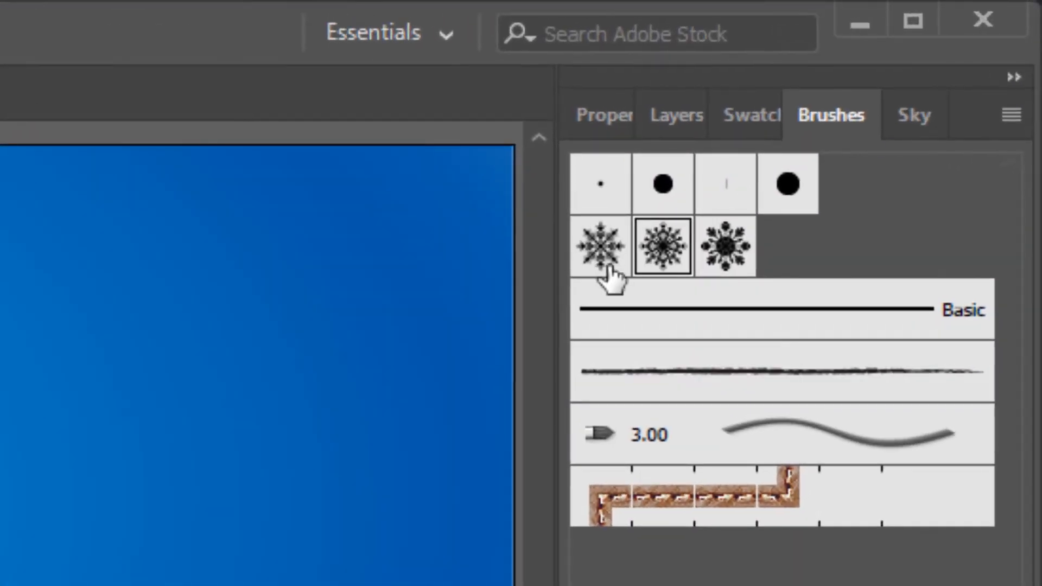
- Open the Snowflake 2 brush's options and set its size, spacing, scatter and rotation to Random
double_click(657, 254)
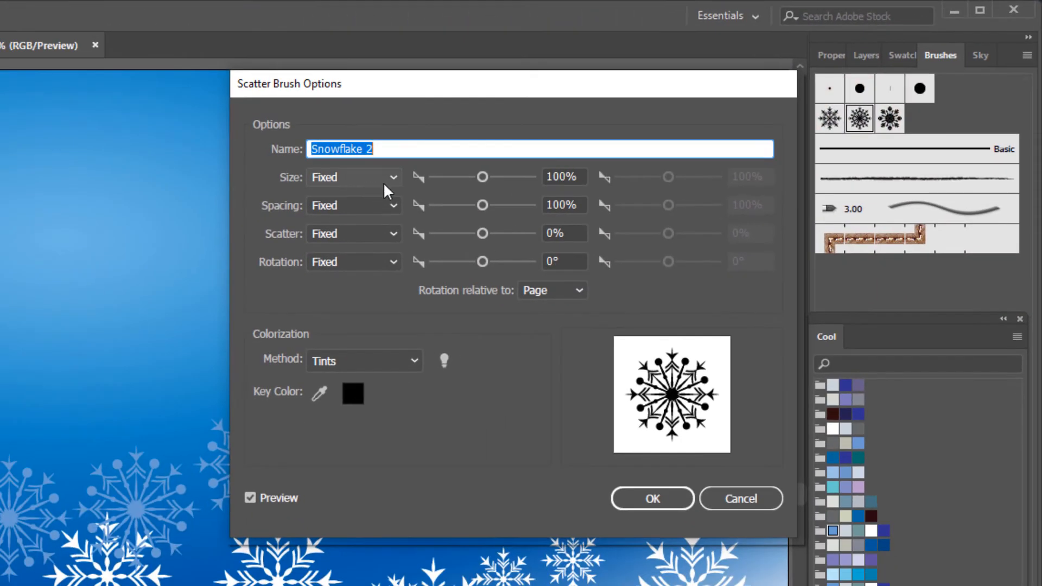
click(394, 180)
click(387, 216)
click(392, 206)
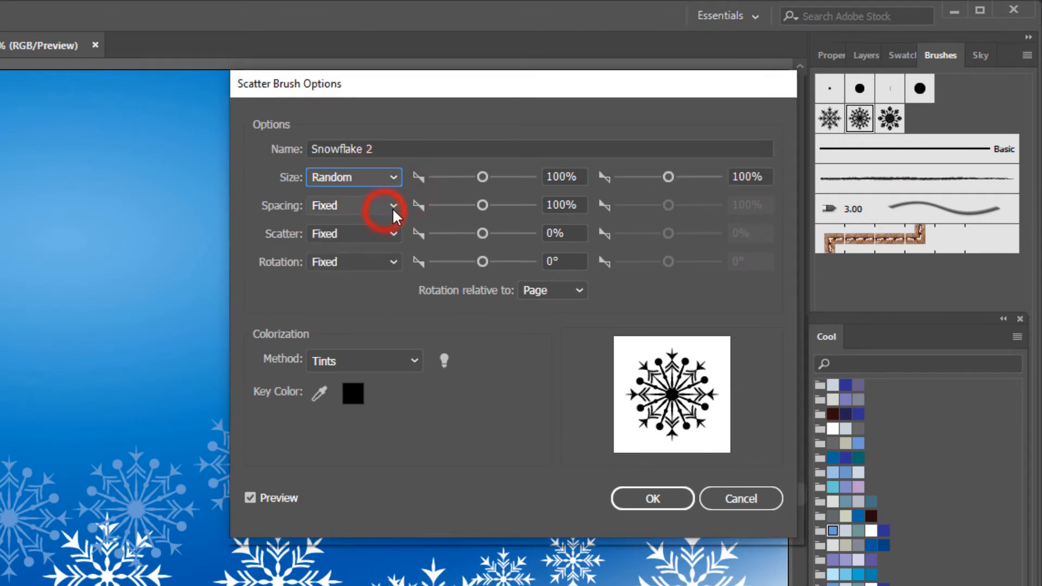
click(388, 246)
click(392, 234)
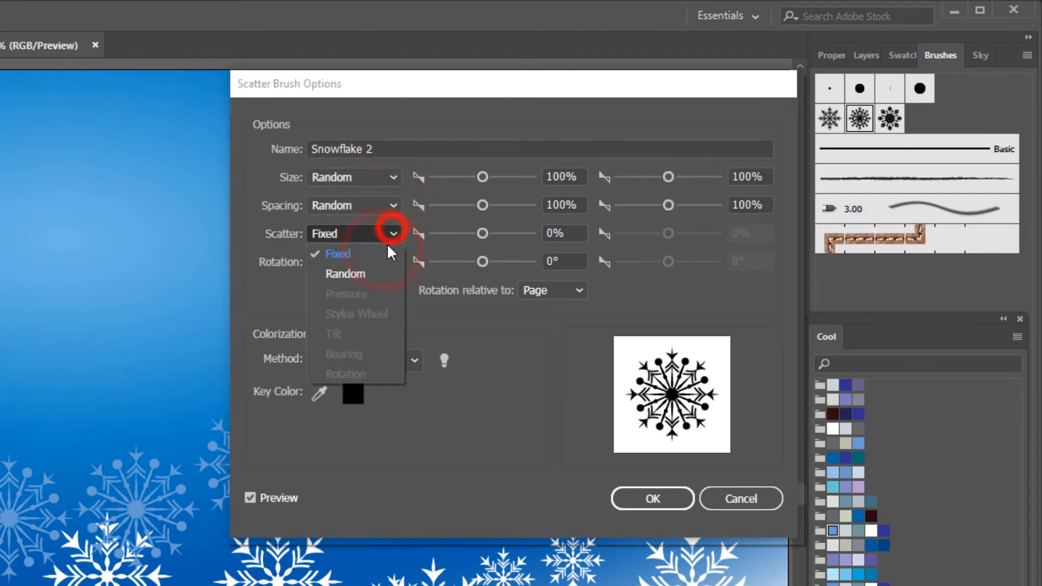
click(385, 274)
click(392, 262)
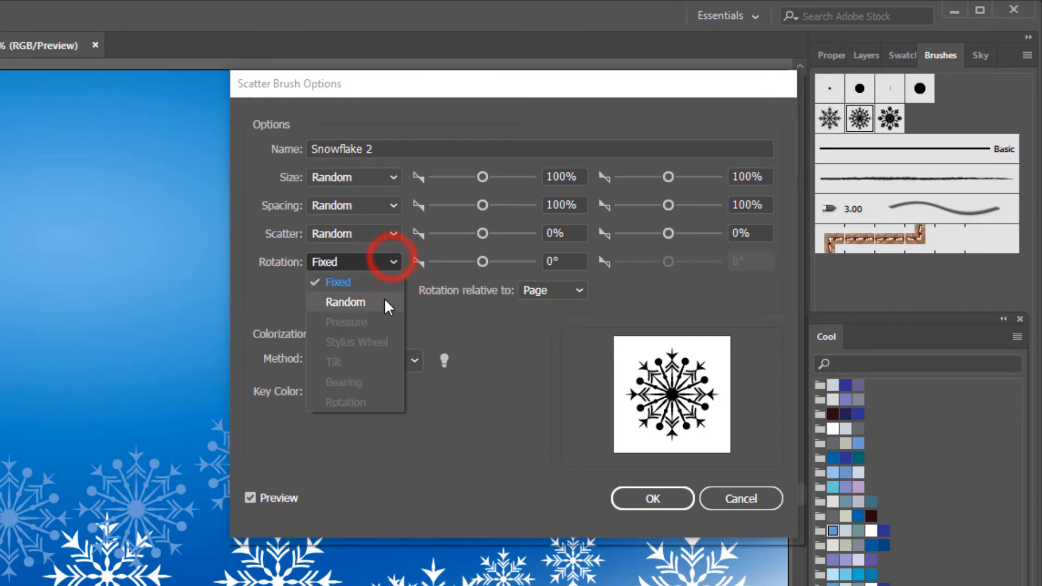
click(384, 298)
- Set the Snowflake 2 brush's size and spacing to 100% and scatter to 203%, and apply the changes to existing strokes
click(385, 203)
click(482, 206)
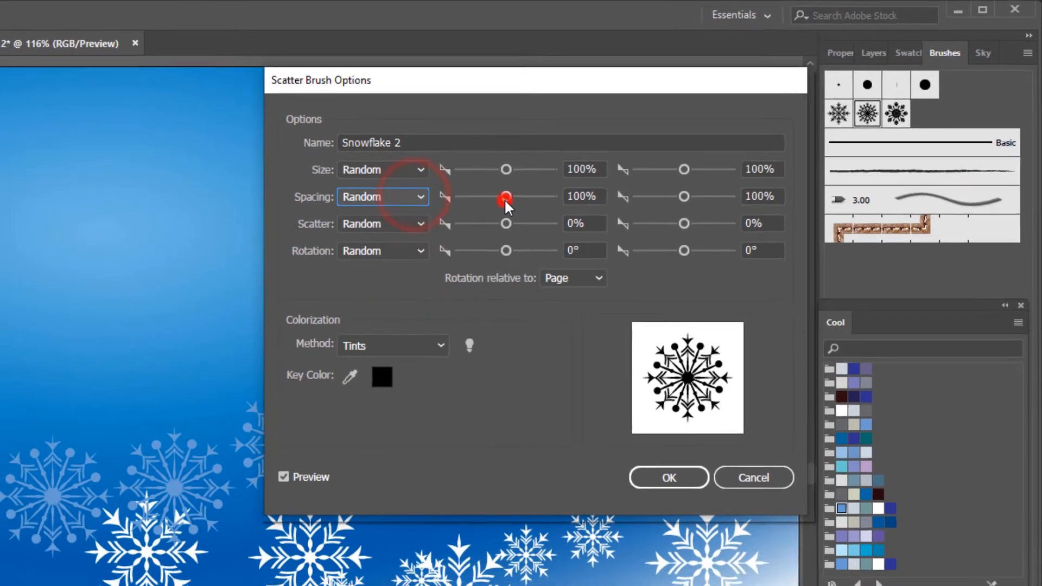
click(482, 206)
drag(604, 162, 616, 140)
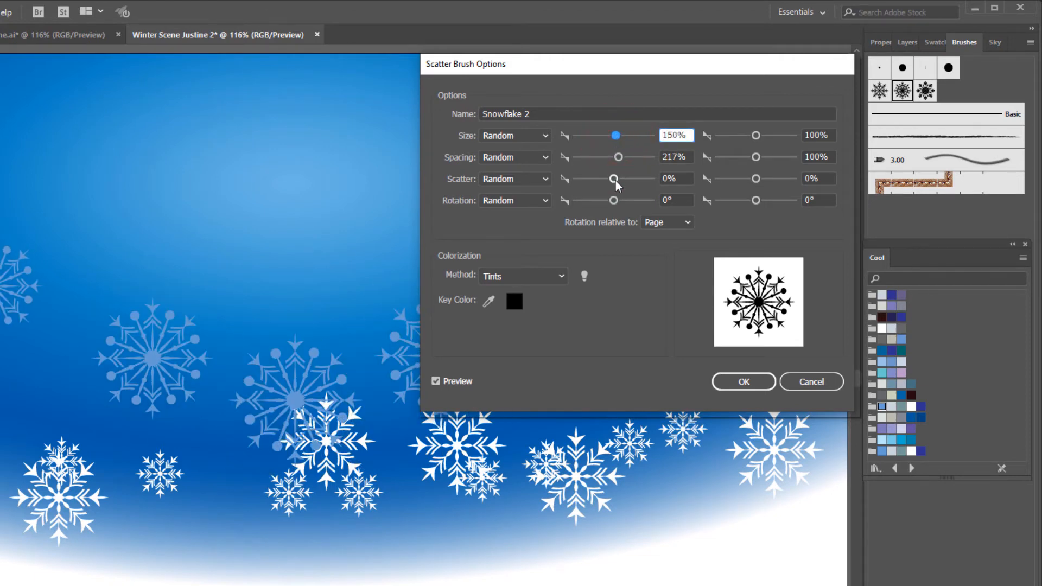
drag(614, 180, 623, 180)
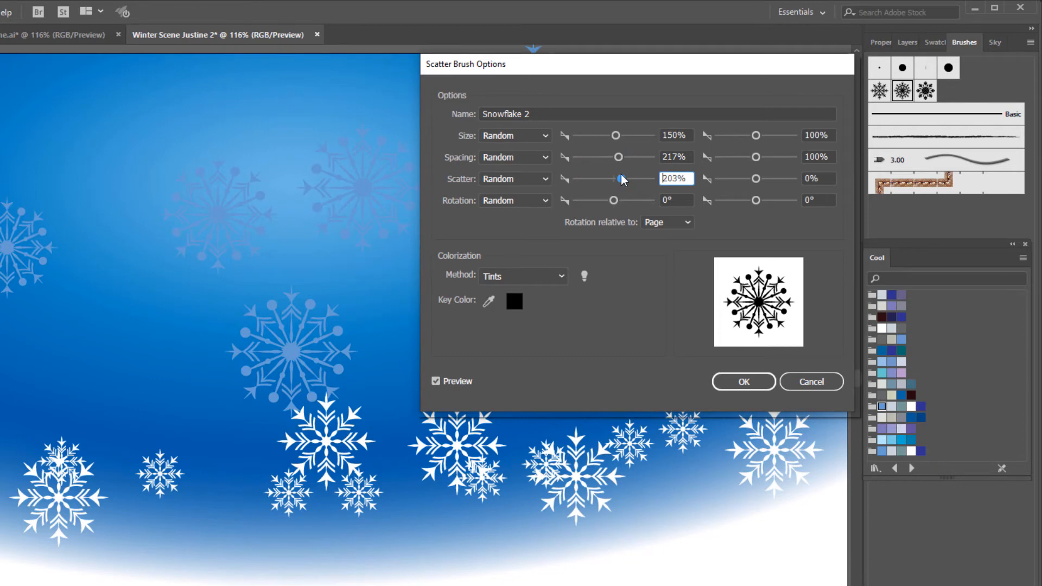
drag(615, 139, 613, 158)
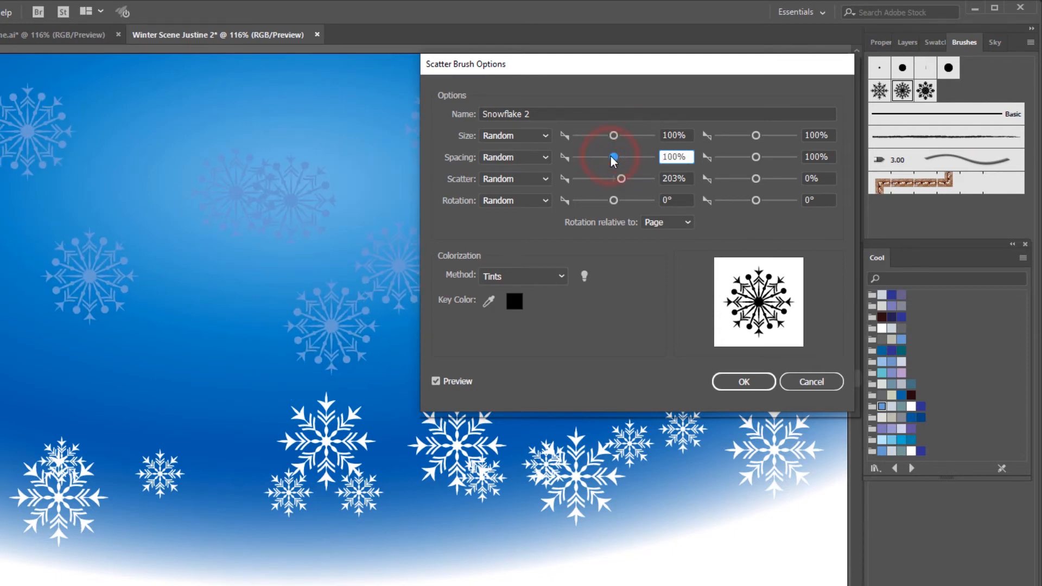
click(743, 383)
click(362, 389)
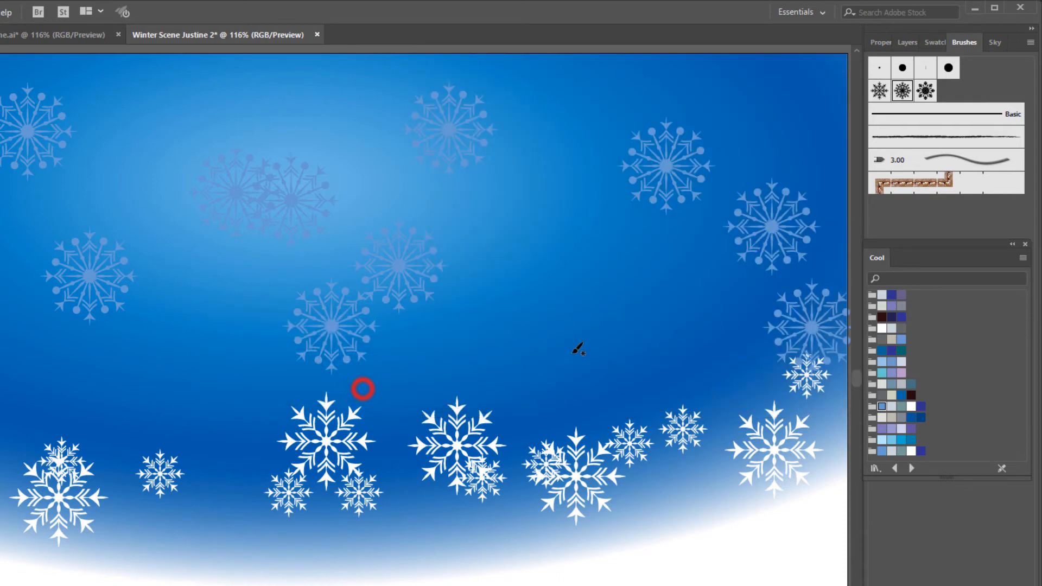
- Set the stroke weight to 1 pt and paint a smaller light blue Snowflake 2 stroke across the blue background
click(884, 42)
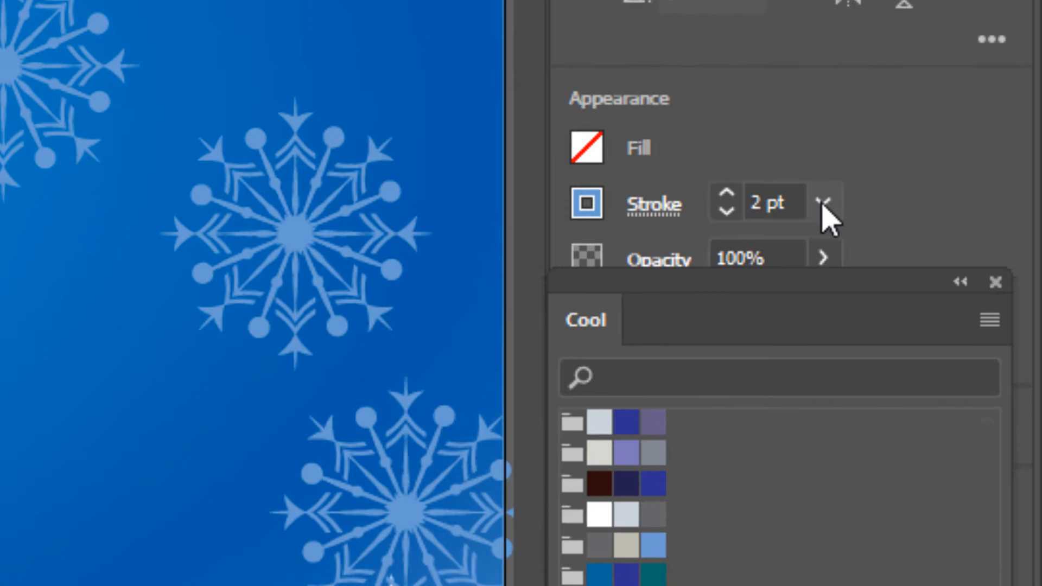
click(953, 205)
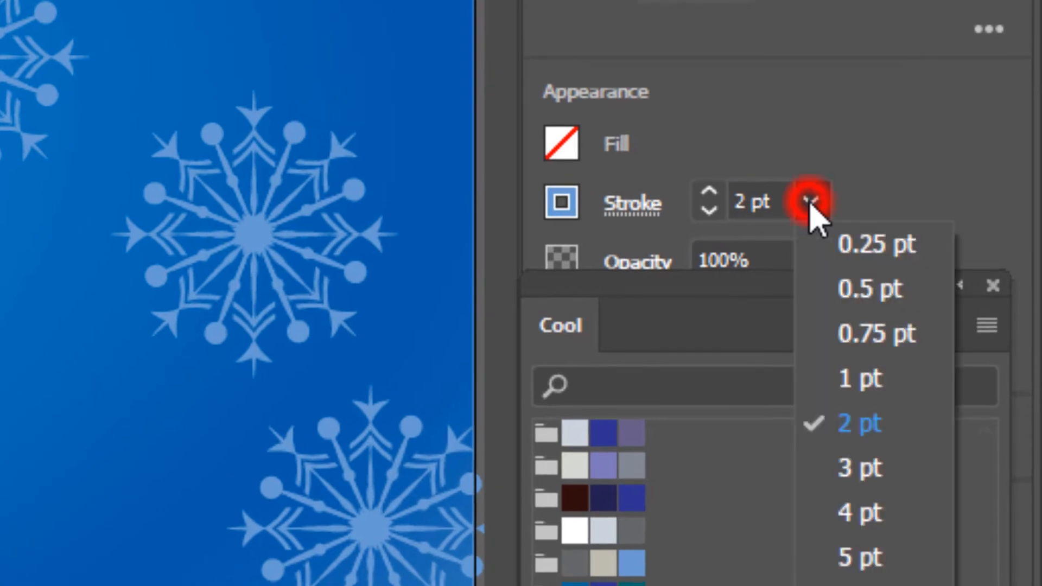
click(863, 378)
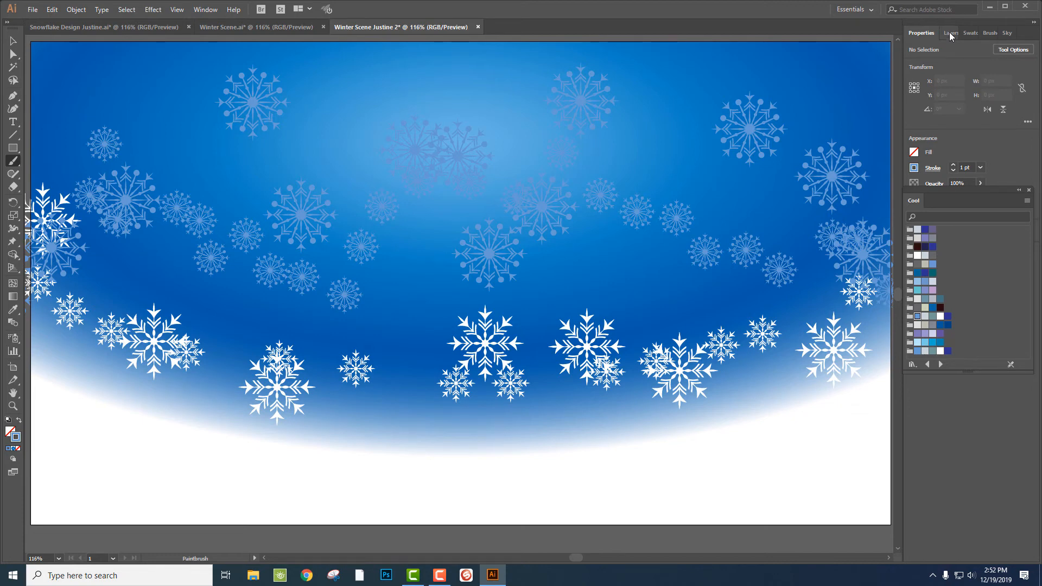
- Set the Snowflake 2 brush's size to 90%, spacing to 266% and scatter to 241%, and apply the changes to existing strokes
click(985, 33)
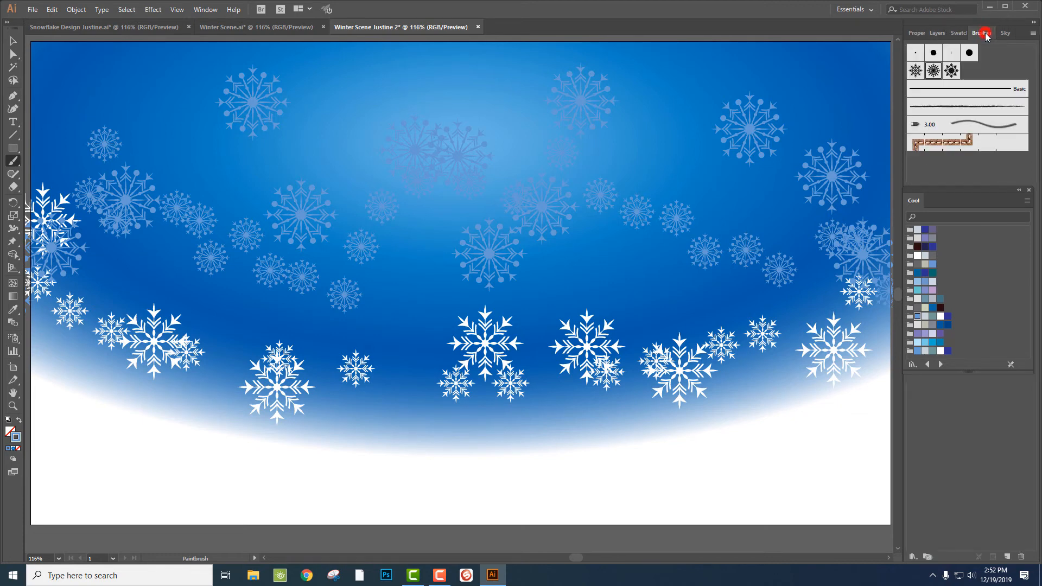
click(934, 71)
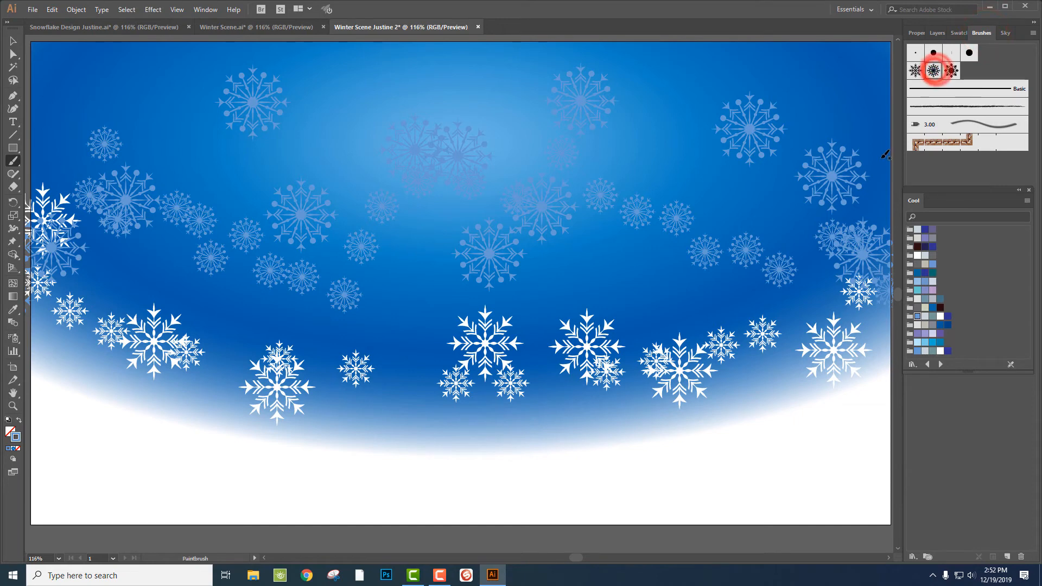
click(933, 70)
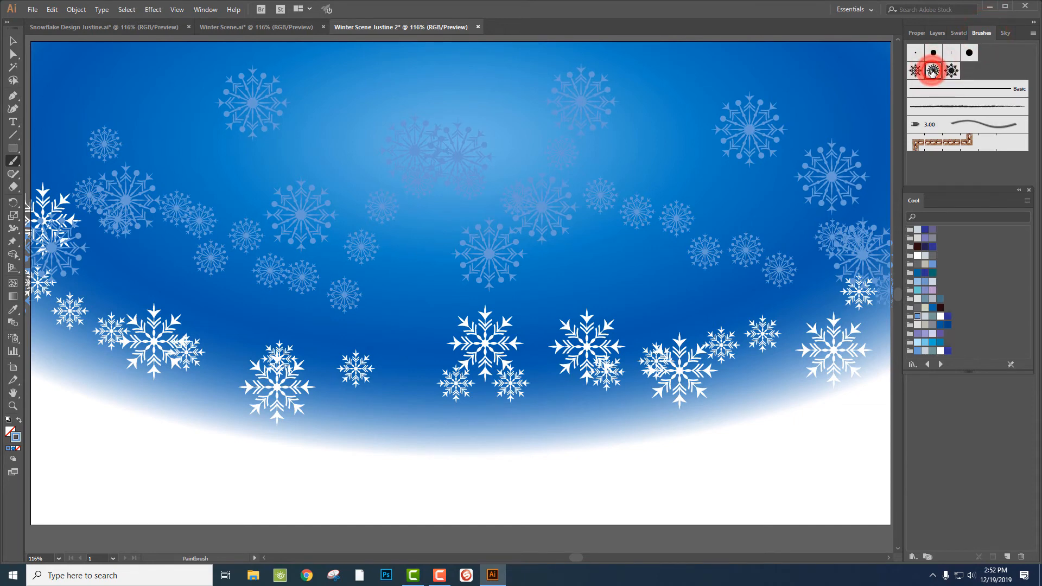
double_click(933, 70)
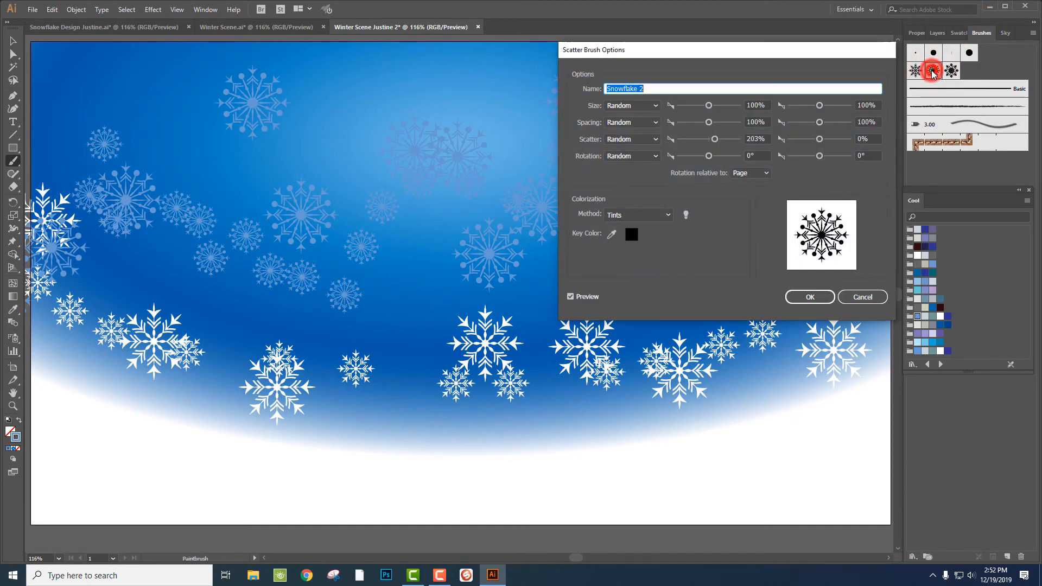
mouse_move(710, 107)
mouse_down()
mouse_move(719, 143)
mouse_move(707, 141)
mouse_move(716, 142)
mouse_move(712, 124)
mouse_up()
click(712, 122)
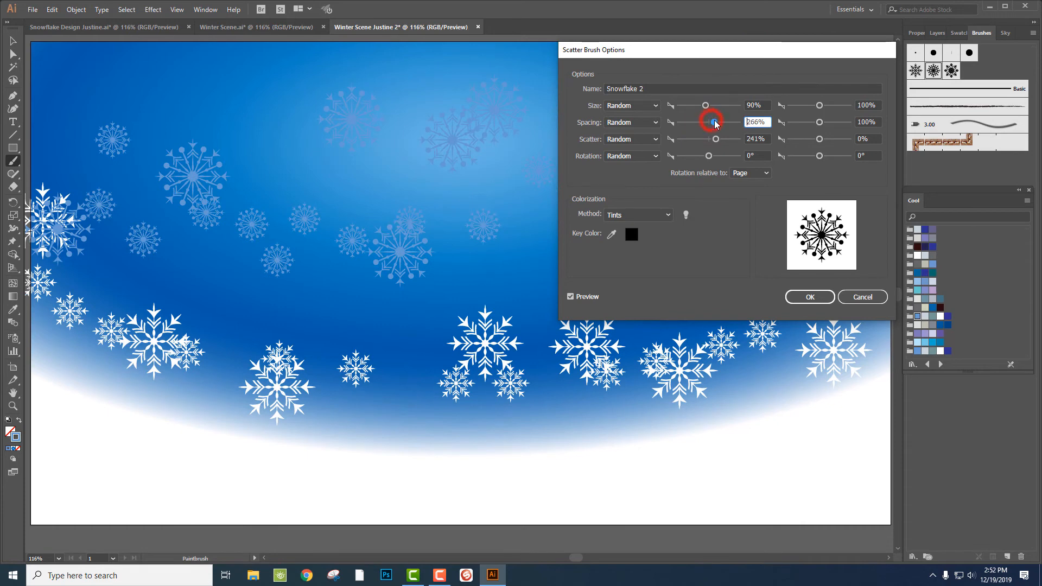
click(712, 123)
click(818, 296)
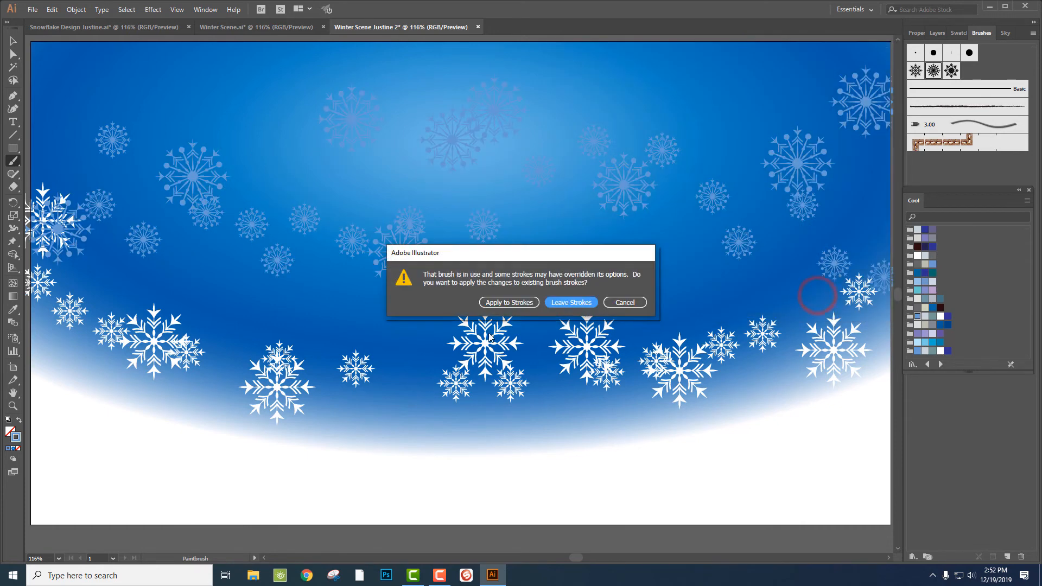
click(509, 306)
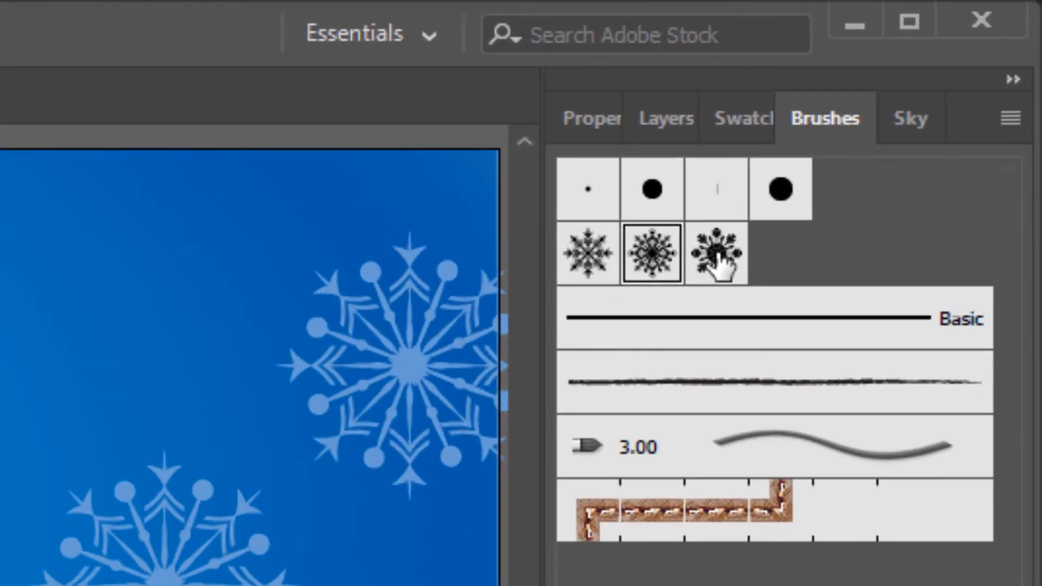
- Paint a stroke with the third snowflake brush in dark blue from the Cool swatches across the upper blue background
click(719, 260)
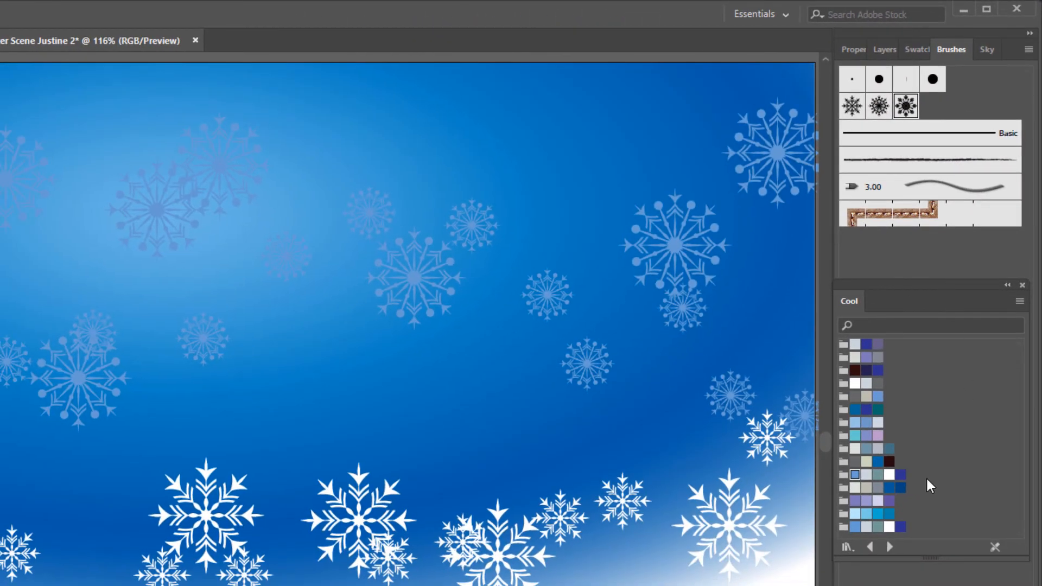
click(878, 463)
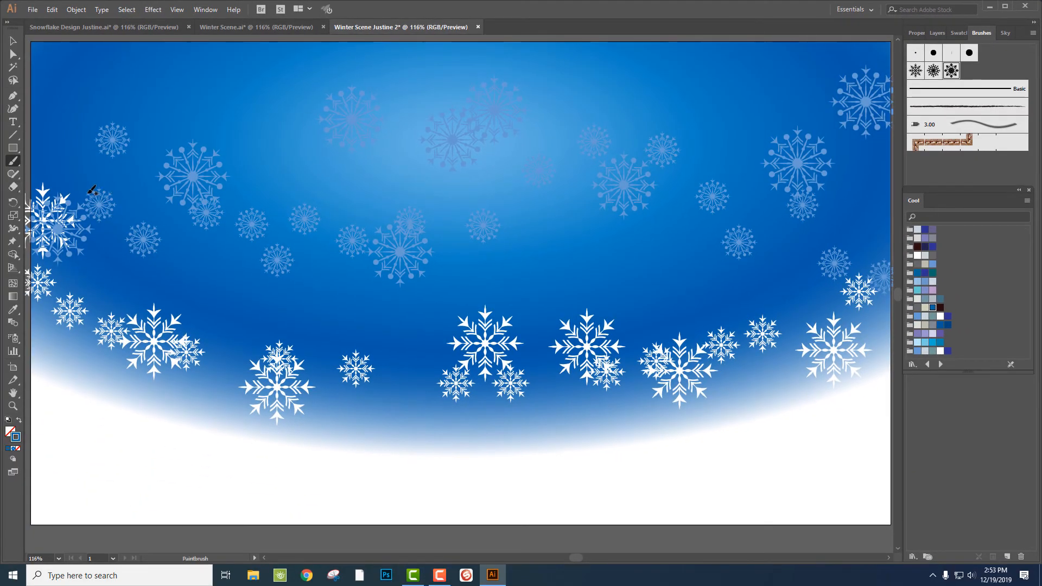
drag(42, 200, 251, 100)
drag(918, 187, 917, 188)
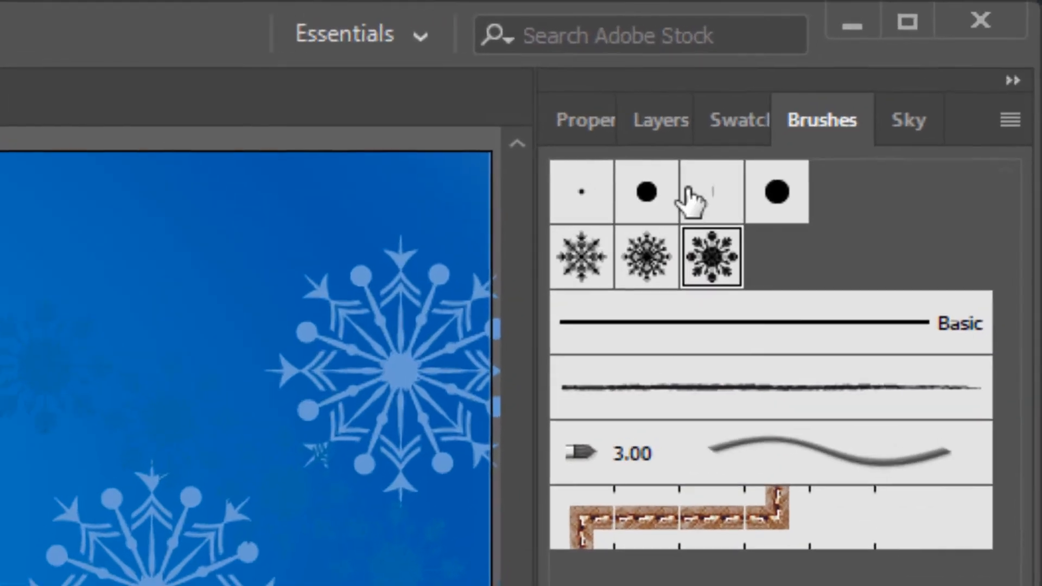
- Open the Snowflake 3 scatter brush's options and set its size, spacing, scatter and rotation to Random
double_click(712, 269)
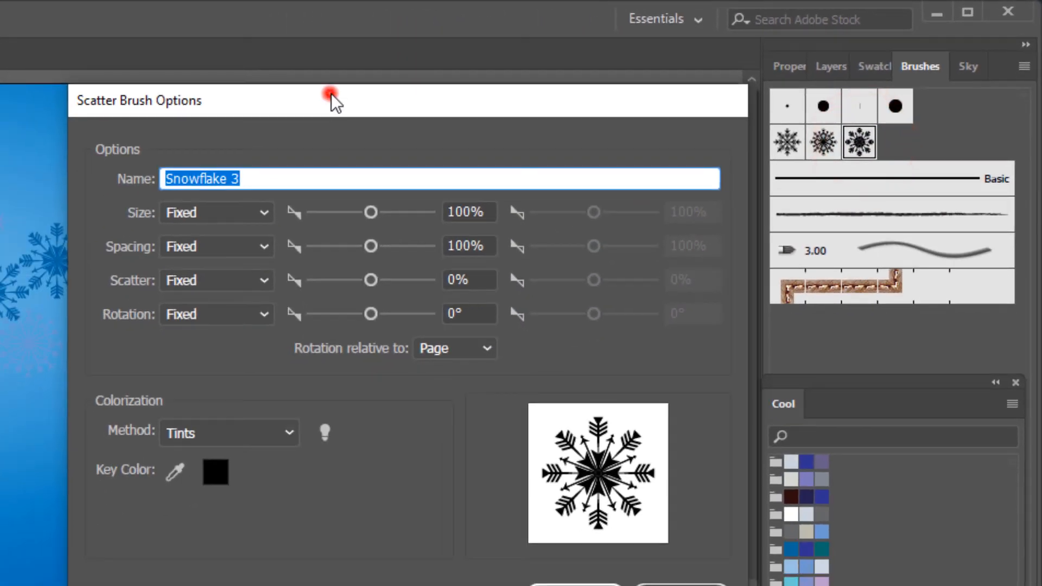
drag(152, 118, 431, 226)
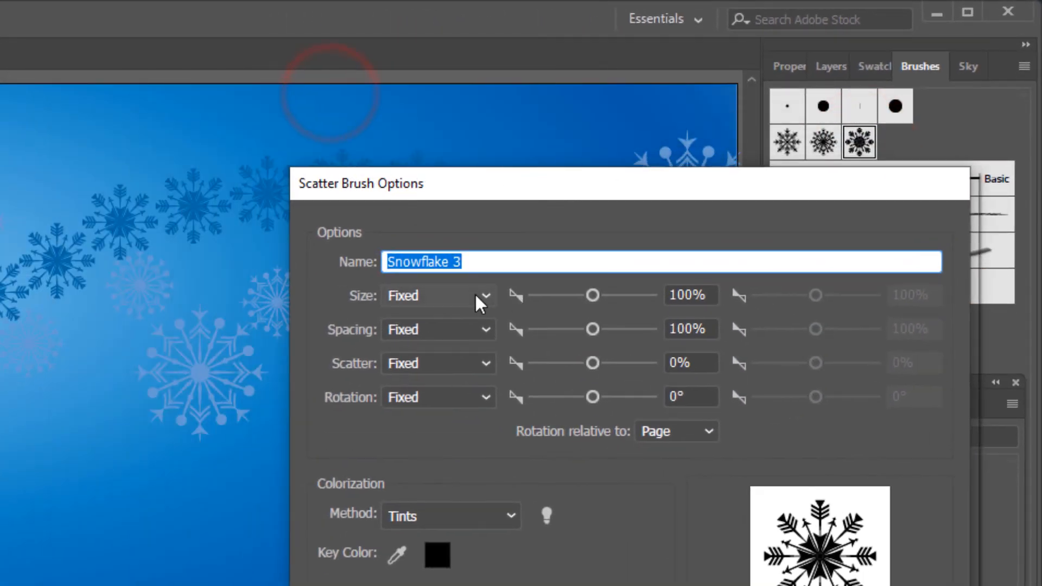
click(345, 366)
click(473, 345)
click(486, 330)
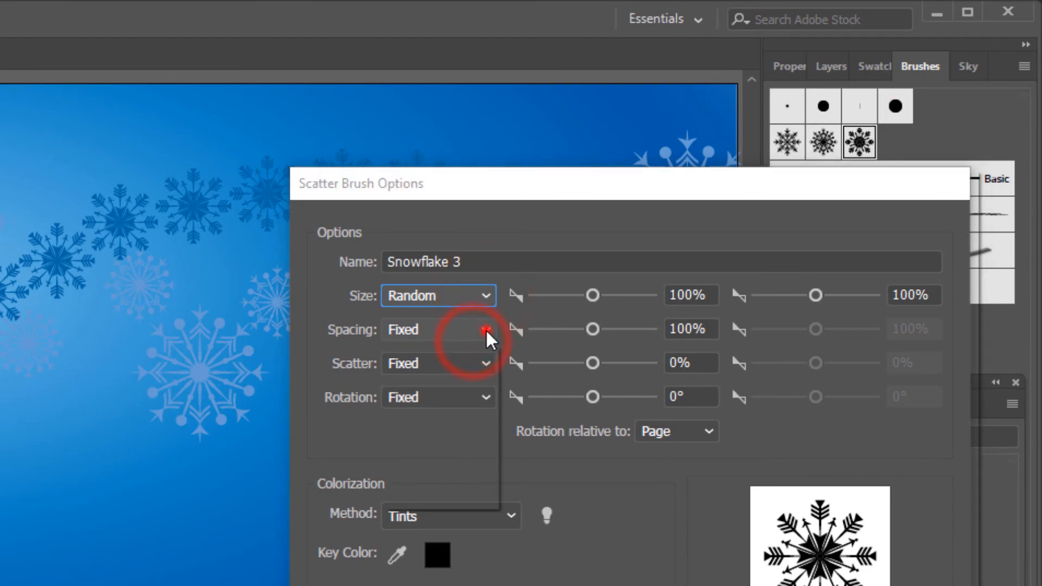
click(481, 377)
click(483, 363)
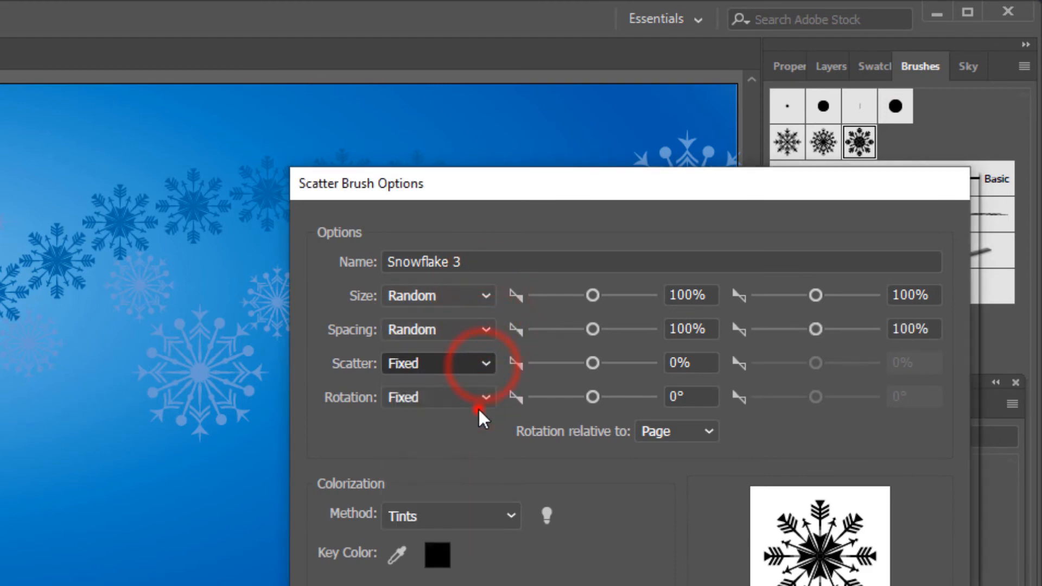
click(478, 409)
click(475, 440)
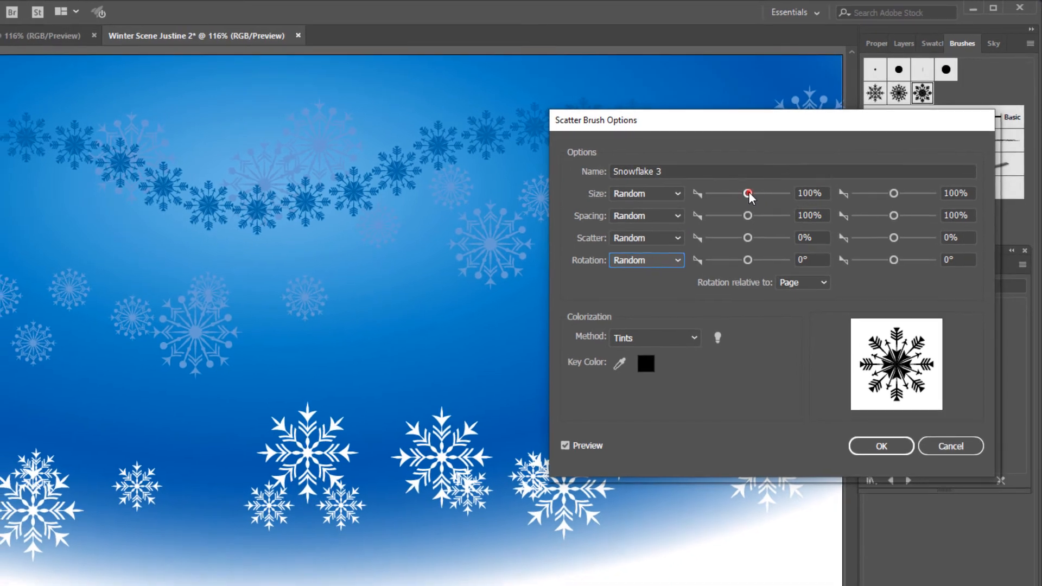
- Set the Snowflake 3 brush's size to 217%, spacing to 317% and scatter to -222%, and apply the changes to existing strokes
drag(681, 235, 689, 239)
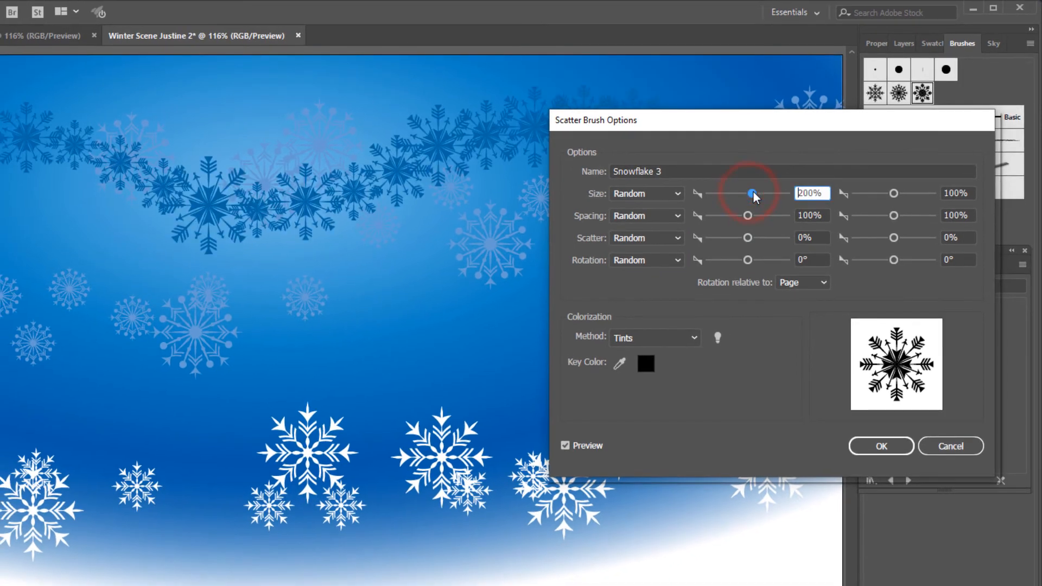
drag(748, 216, 747, 239)
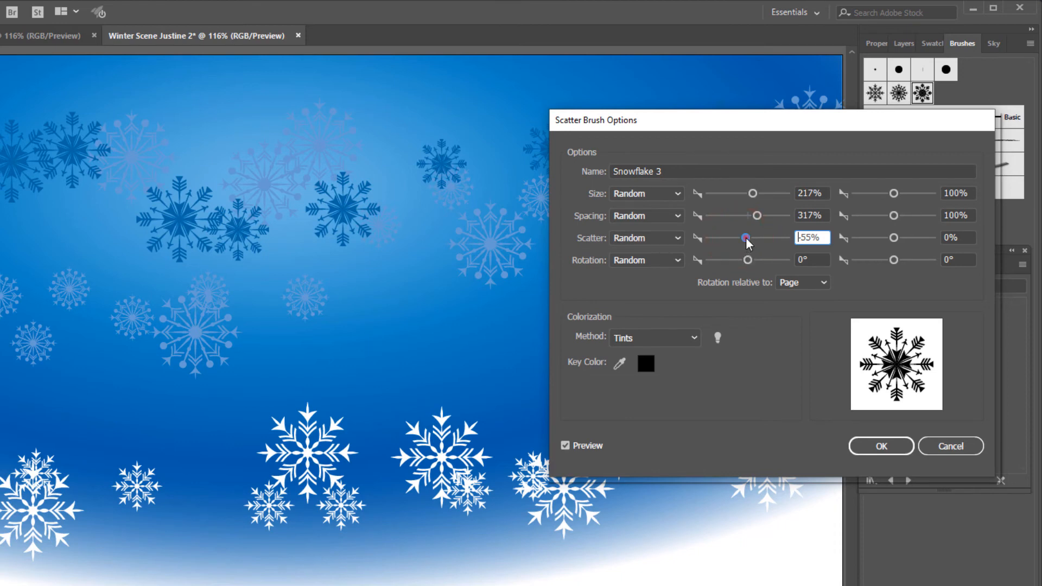
drag(745, 239, 742, 244)
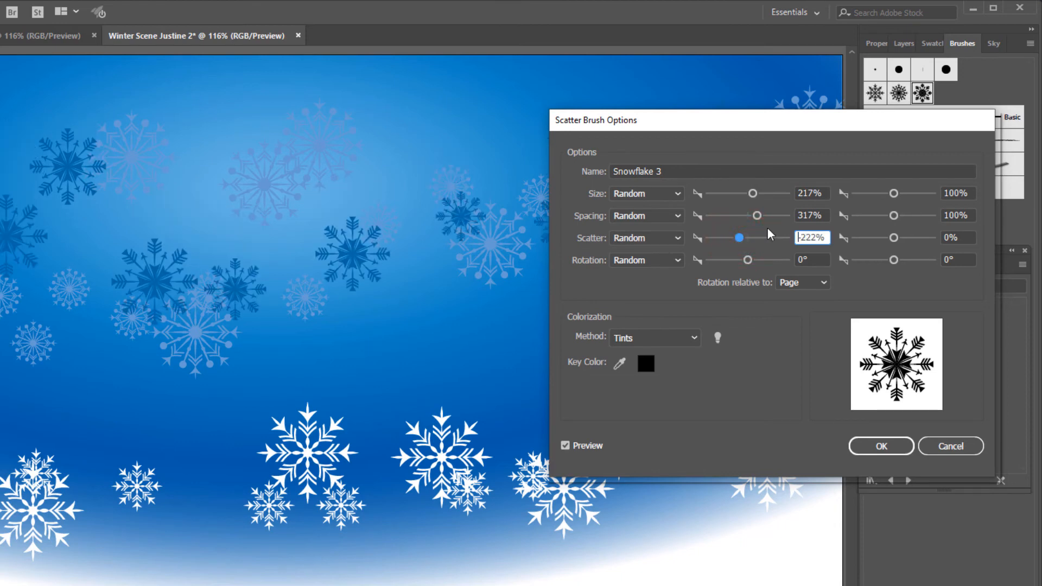
click(879, 447)
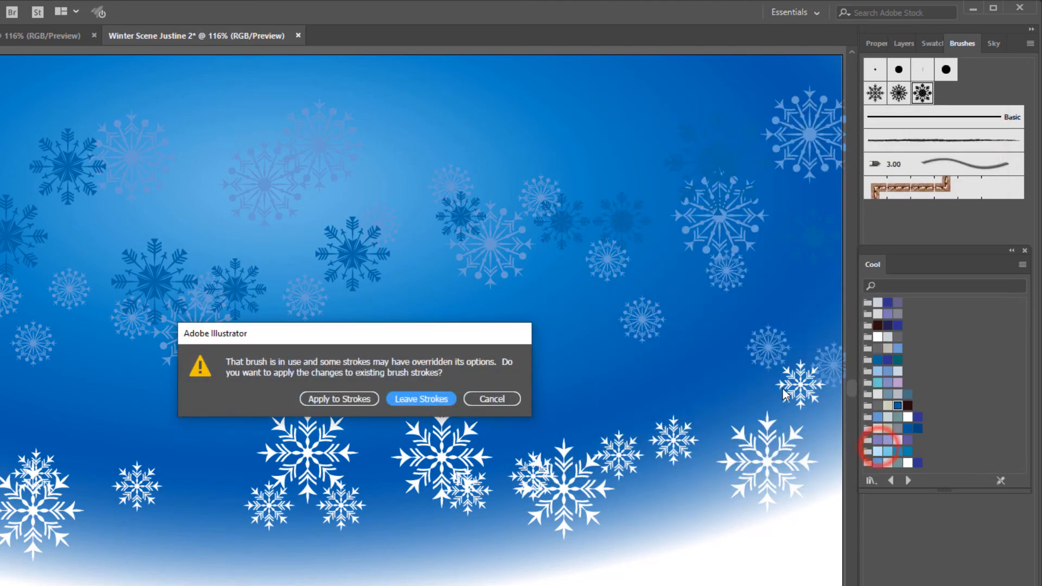
click(340, 398)
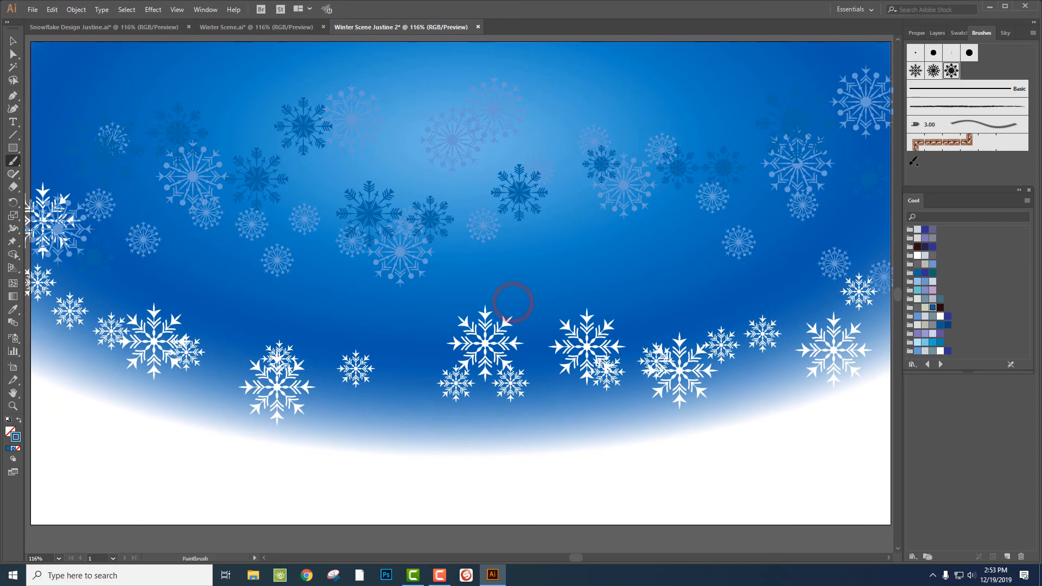
- Set the stroke weight to 2 pt and paint larger dark blue Snowflake 3 strokes across the blue background
click(920, 33)
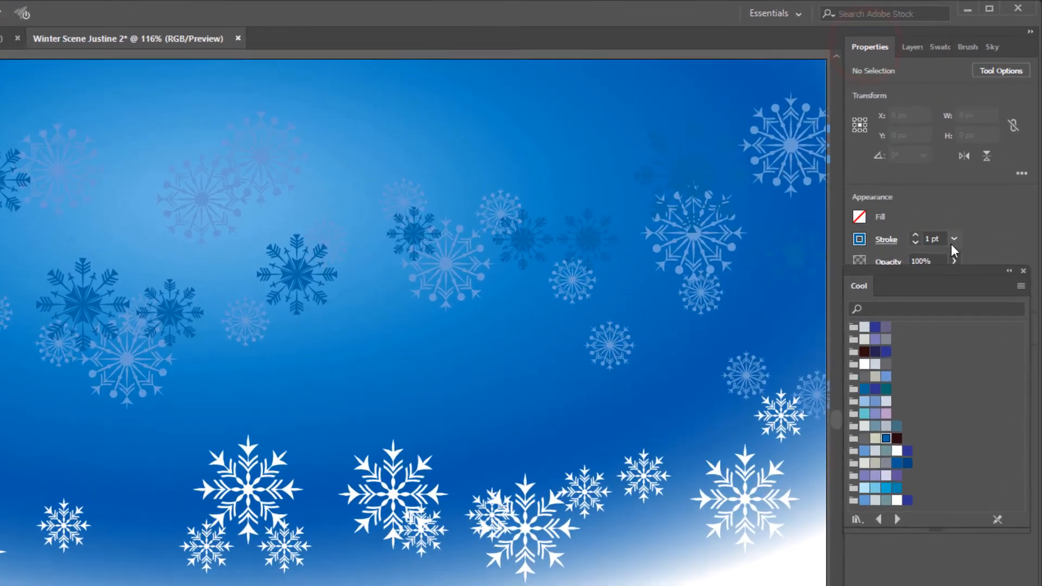
click(982, 165)
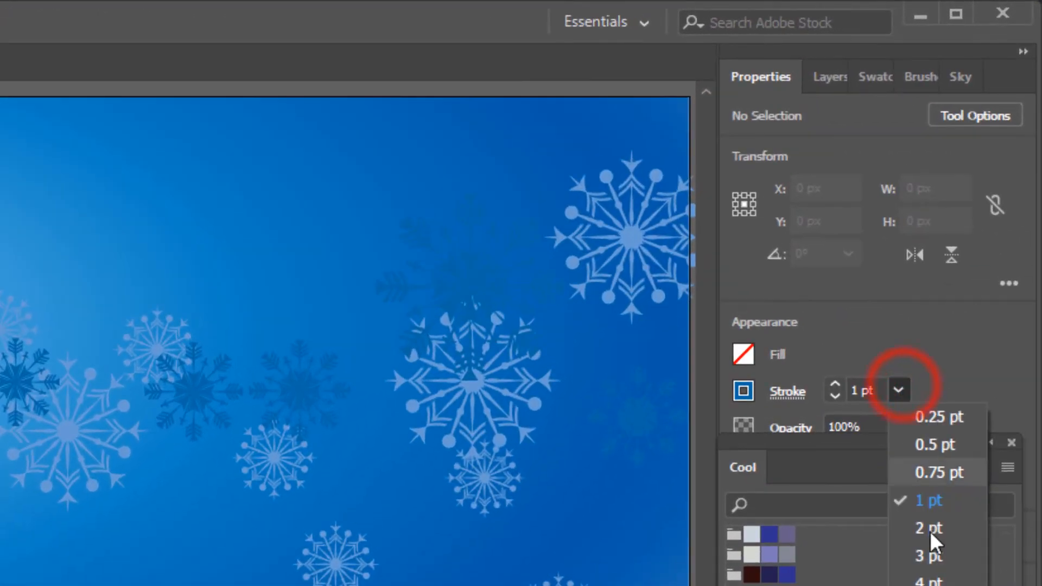
click(932, 527)
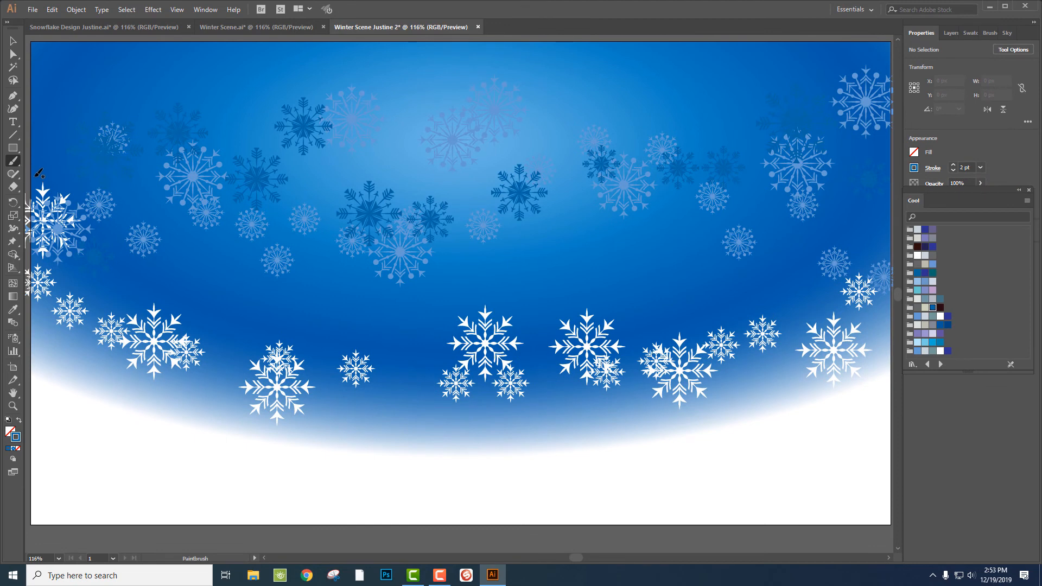
click(76, 82)
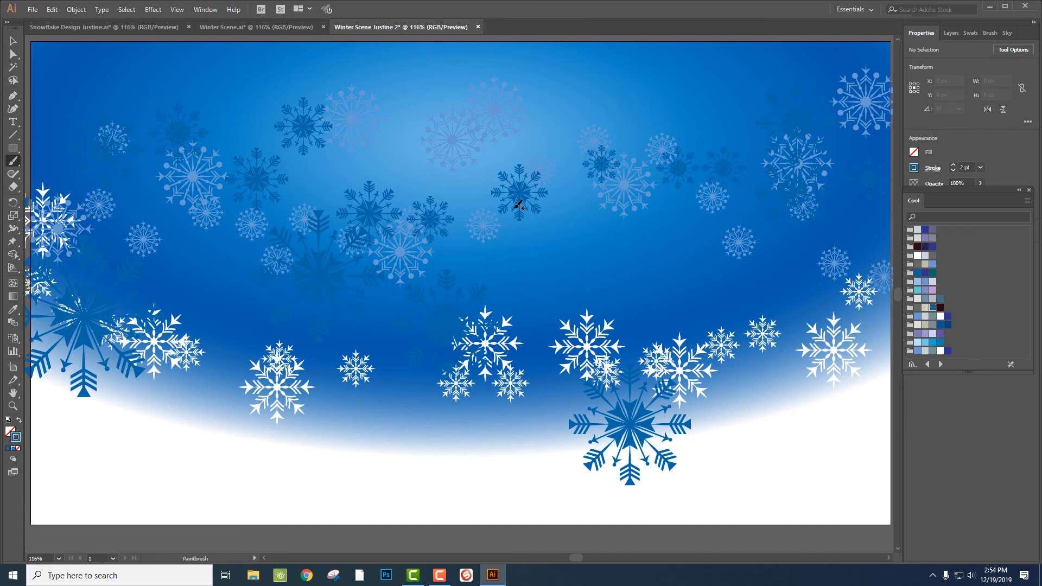
click(750, 75)
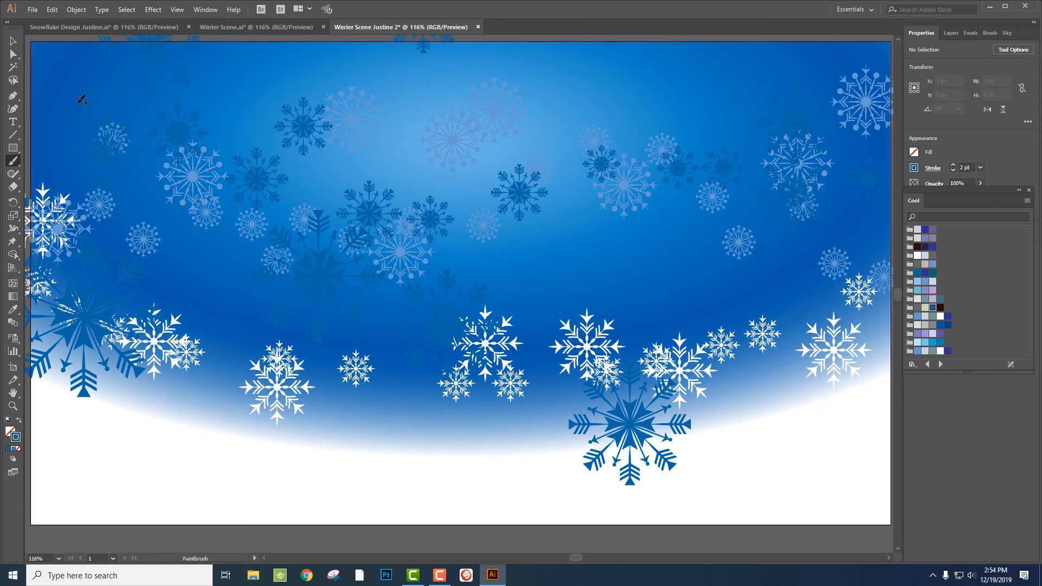
click(50, 168)
drag(642, 166, 852, 168)
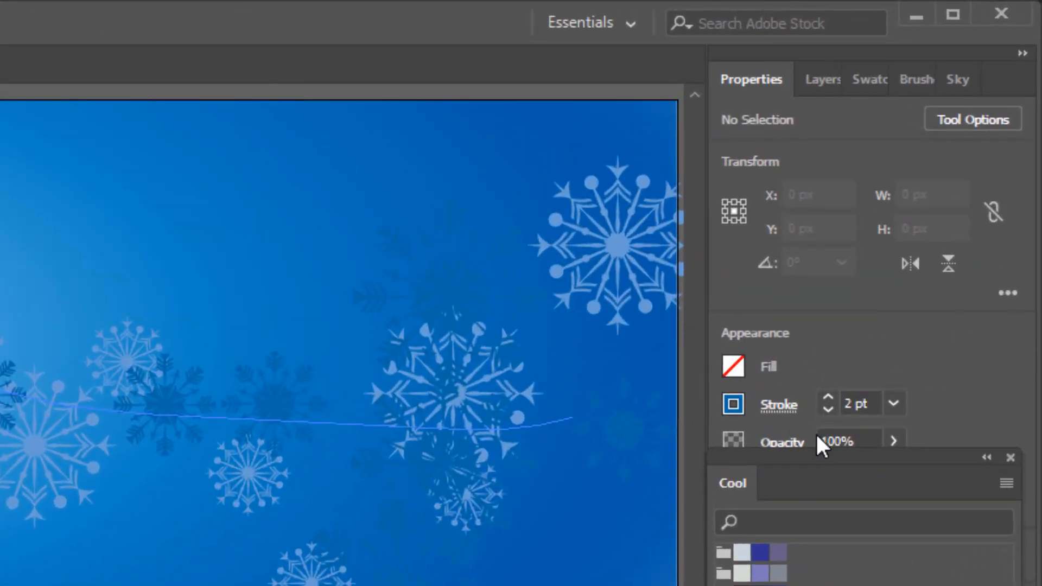
- Move the Cool swatches clear of the opacity setting and try to lower the opacity to 29%
drag(816, 454, 819, 526)
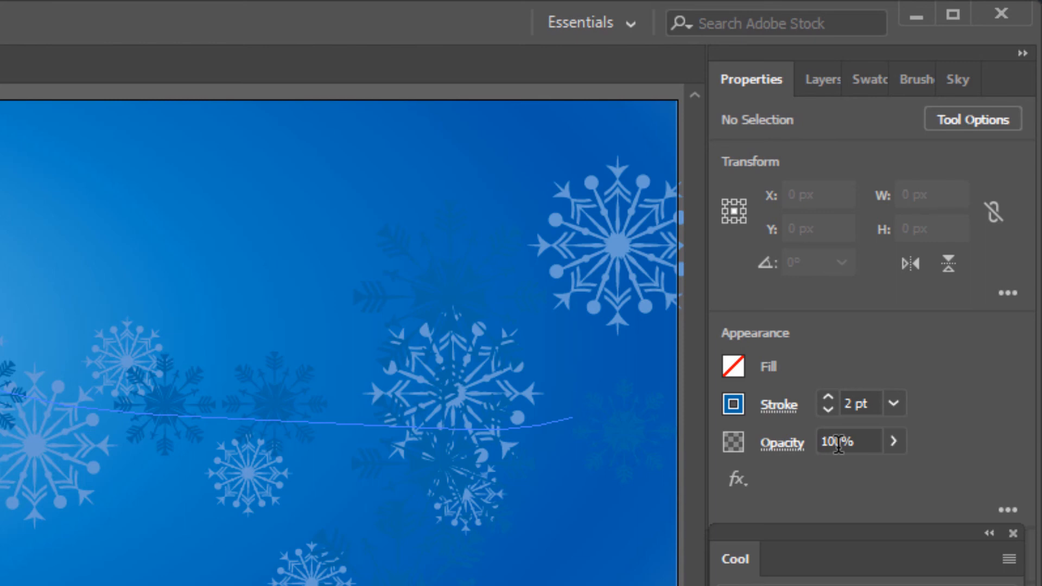
click(894, 441)
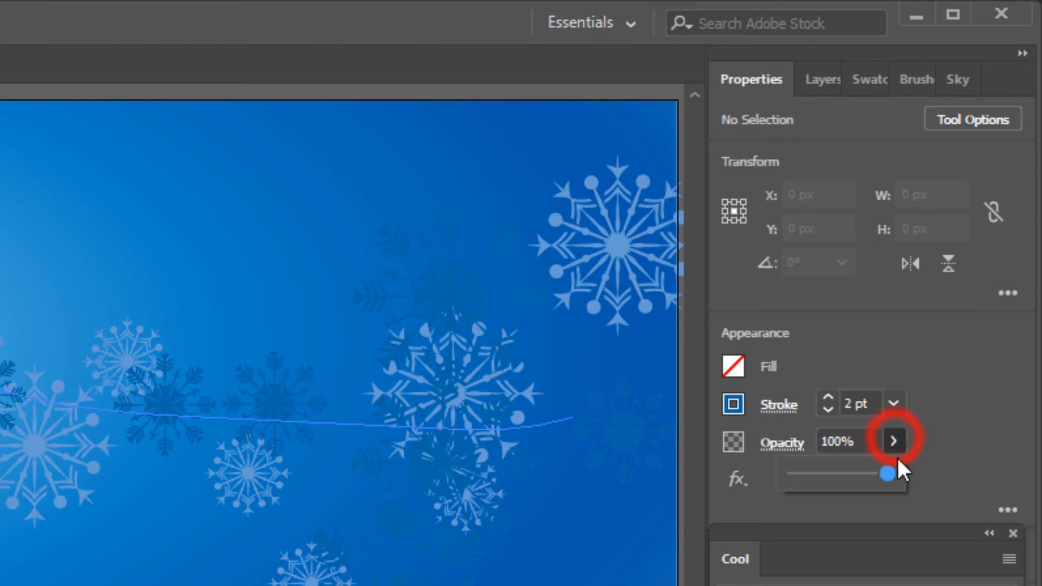
drag(887, 473, 839, 475)
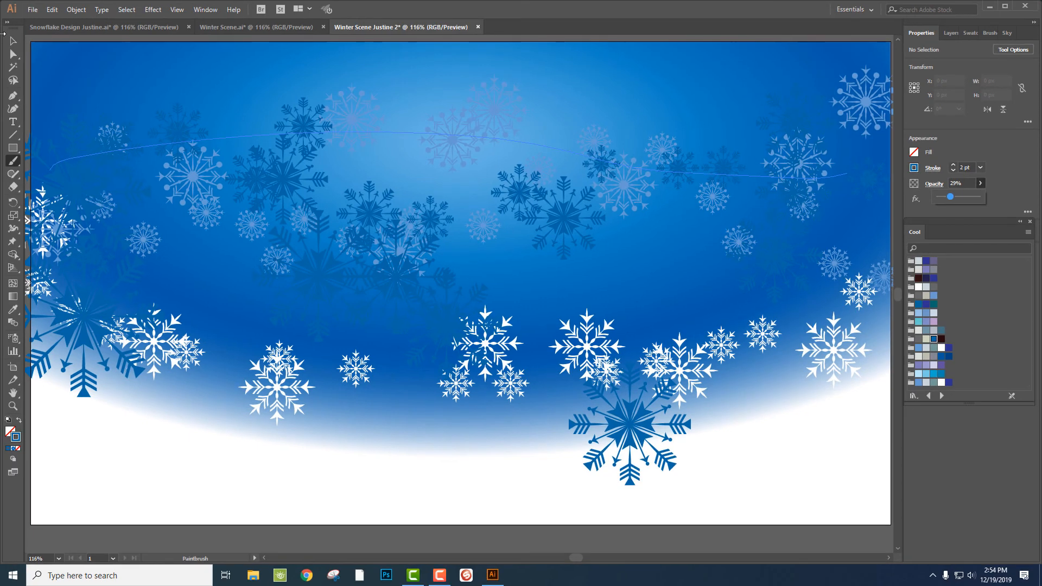
- Select the dark blue stroke with the large snowflake over the white snow and set its opacity to 50%
click(13, 40)
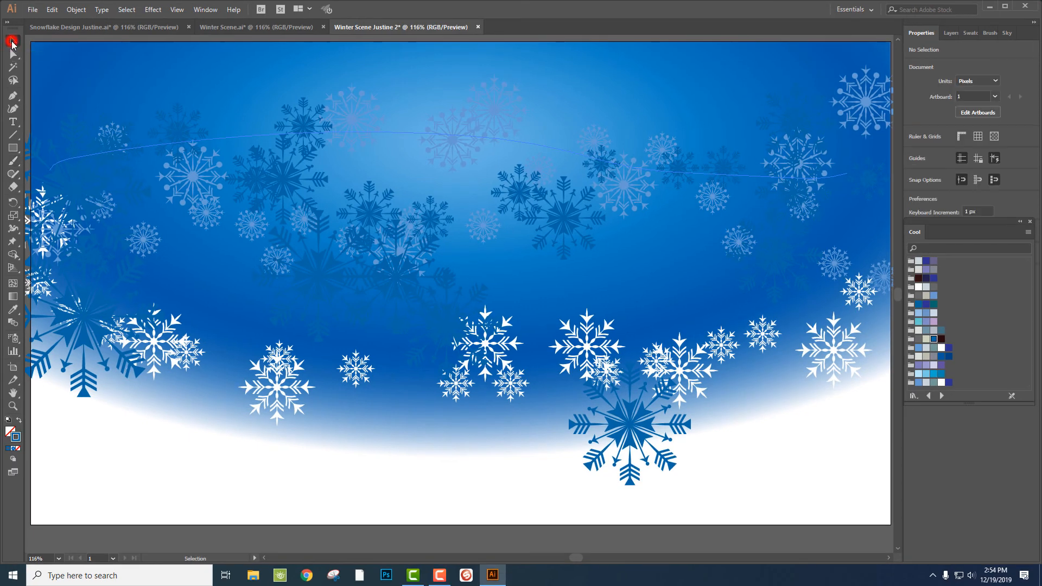
click(630, 426)
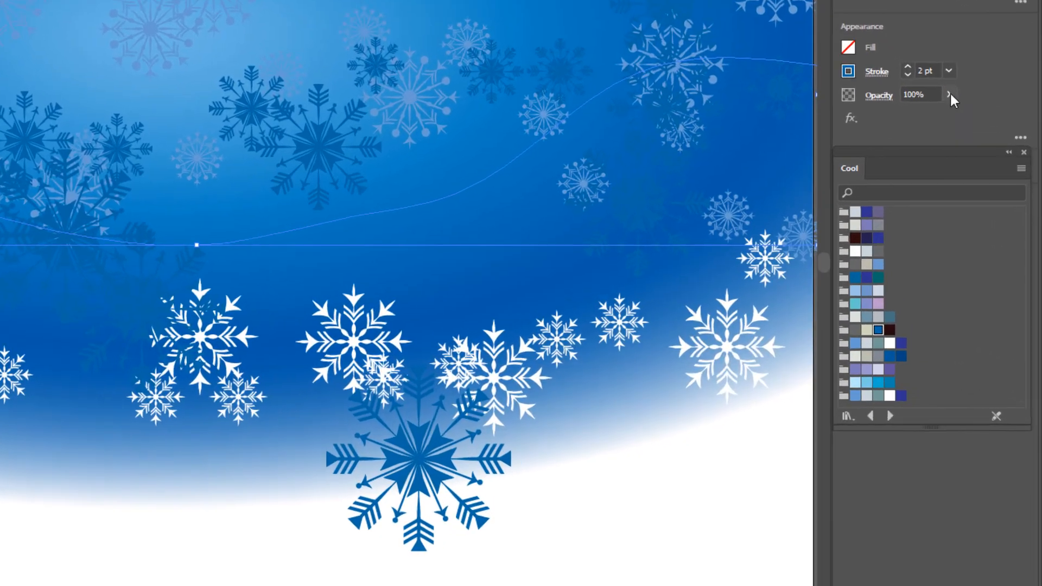
click(980, 183)
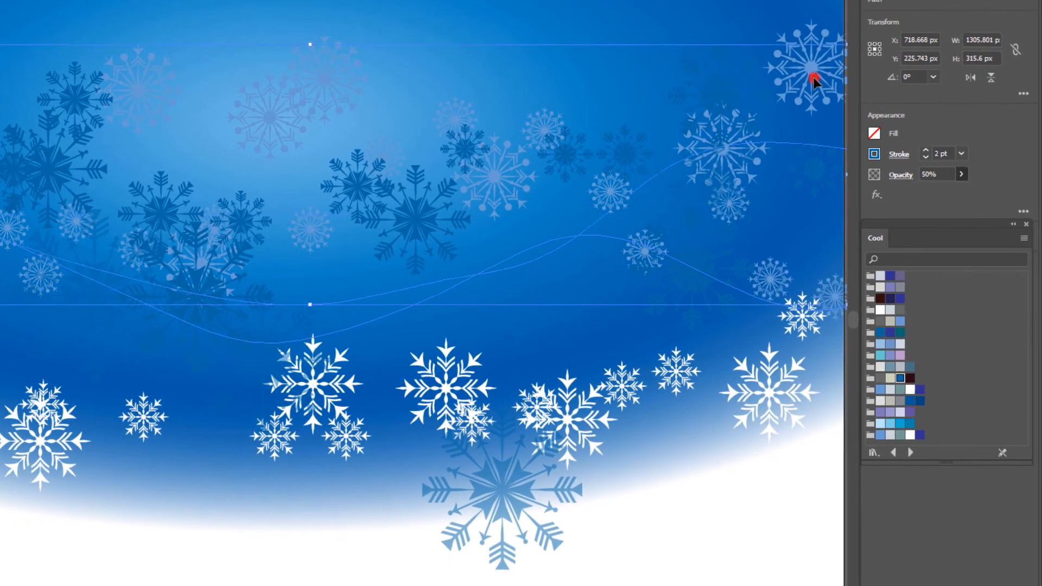
- Select the larger light blue snowflake stroke and set its opacity to 76%
click(814, 73)
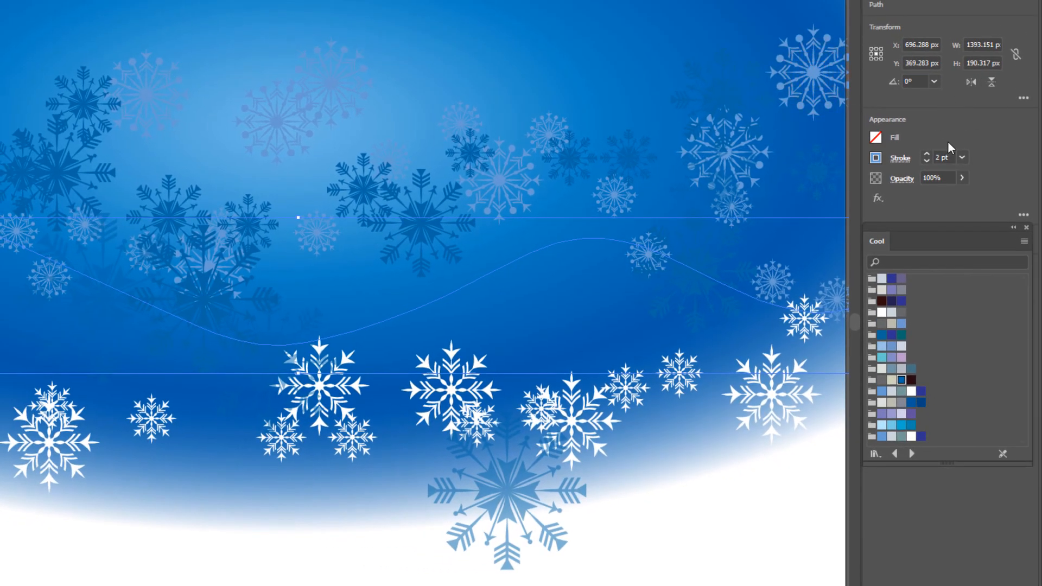
click(962, 178)
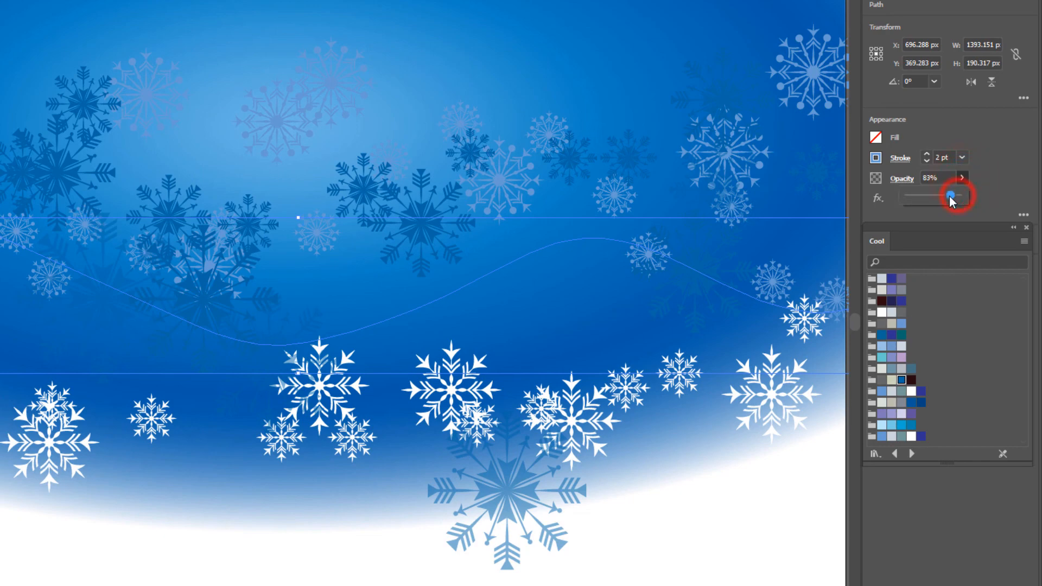
drag(943, 197, 946, 195)
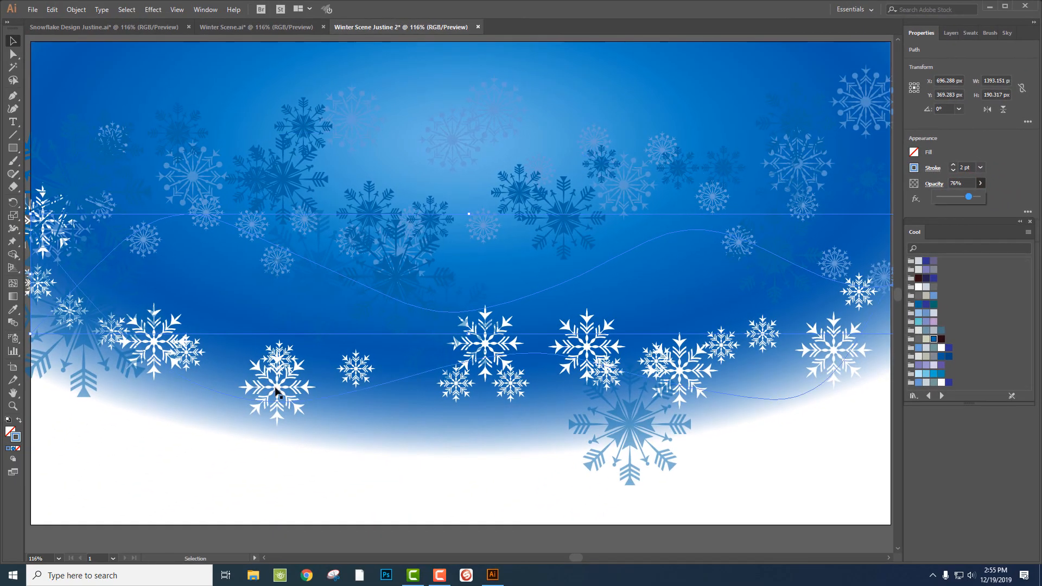
- Select the larger white snowflake stroke, set its opacity to 58%, and deselect it
click(276, 362)
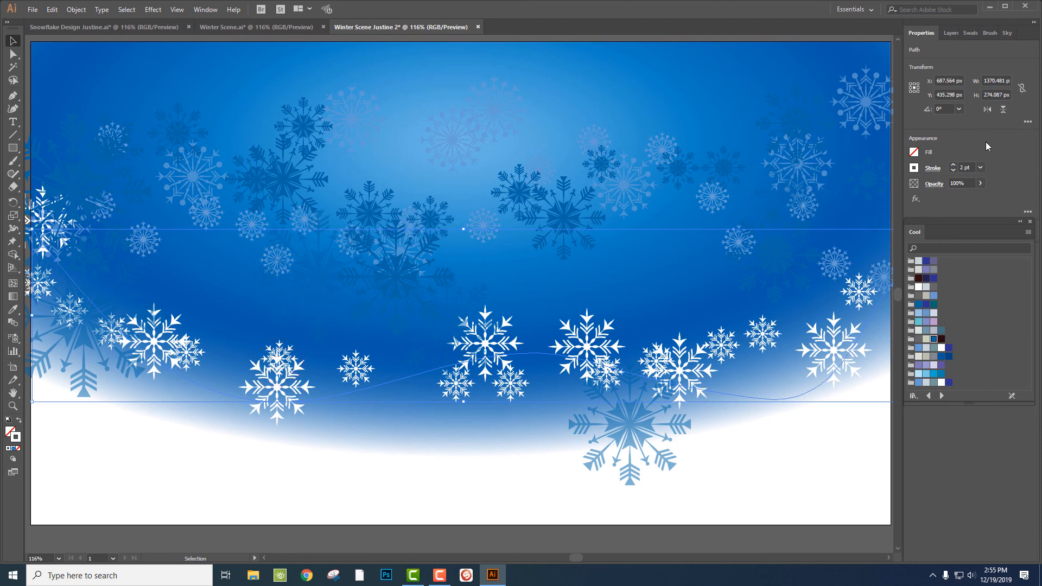
click(980, 183)
drag(980, 197, 961, 196)
click(1011, 182)
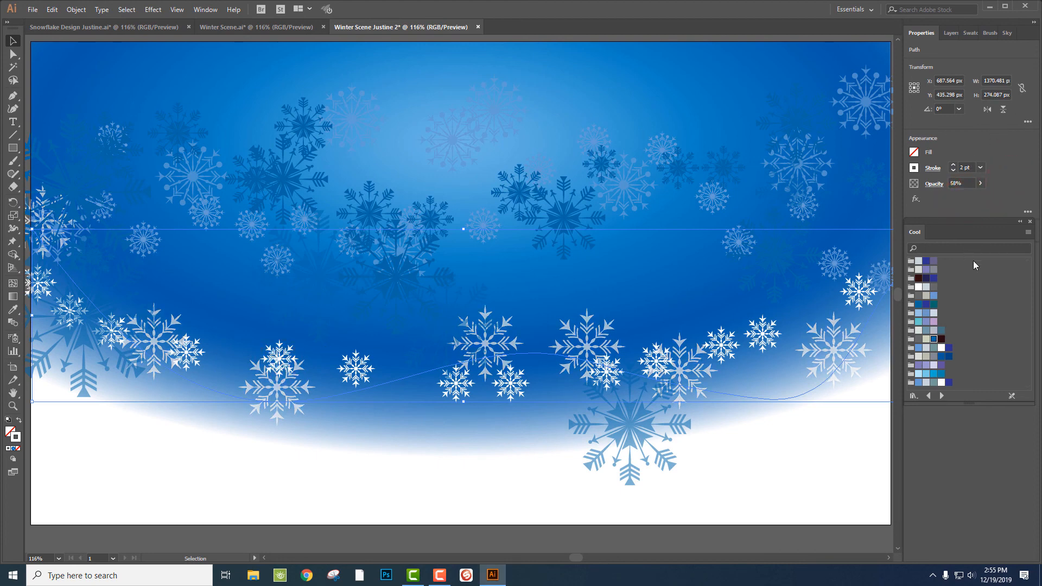
click(854, 497)
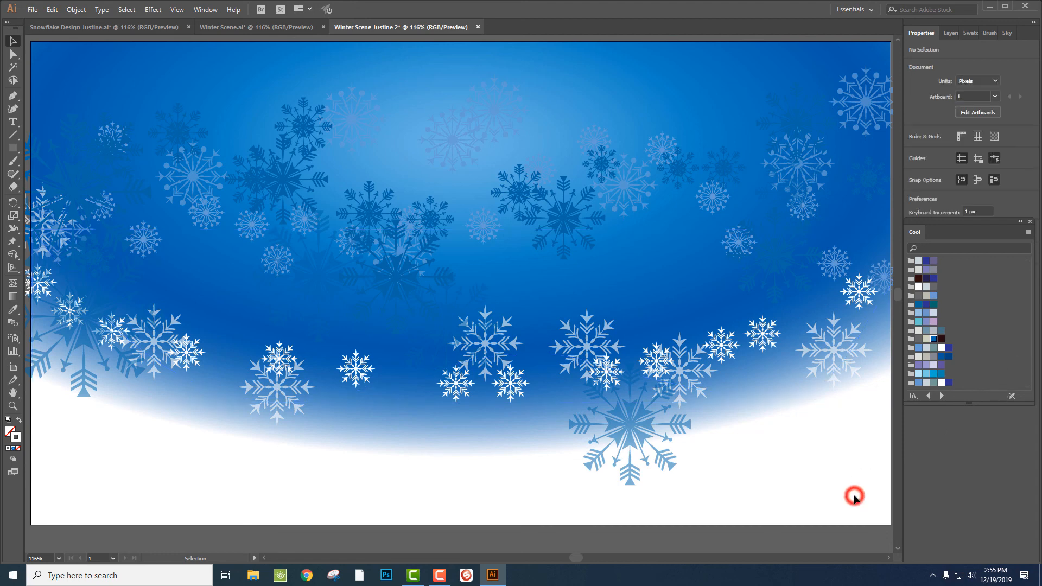